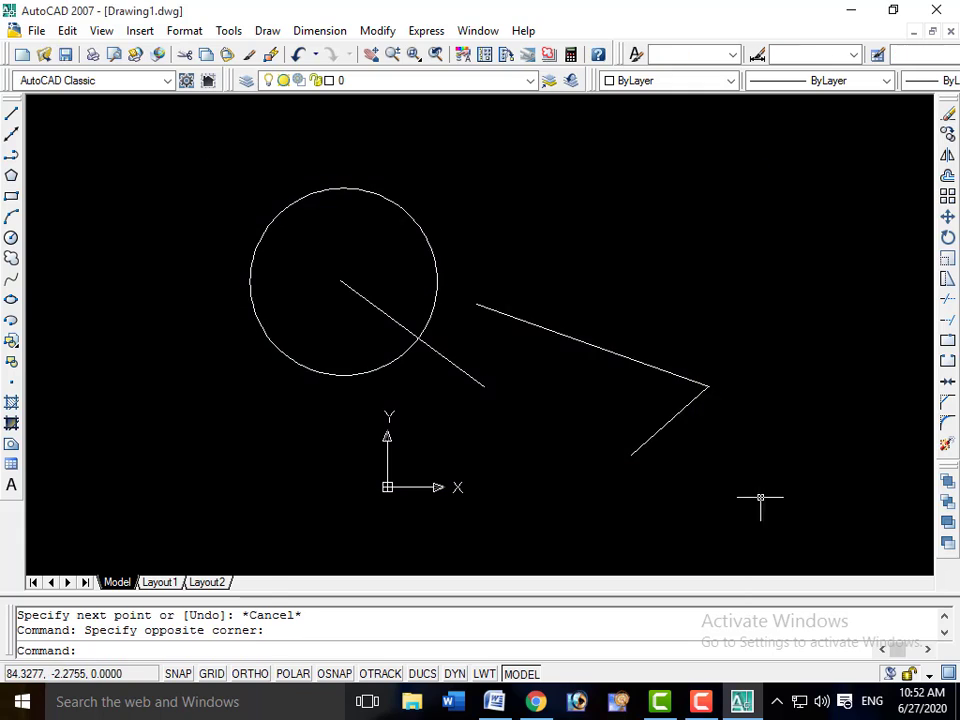
- Erase all existing objects and draw a long, slightly descending line across the upper part of the drawing
key(Delete)
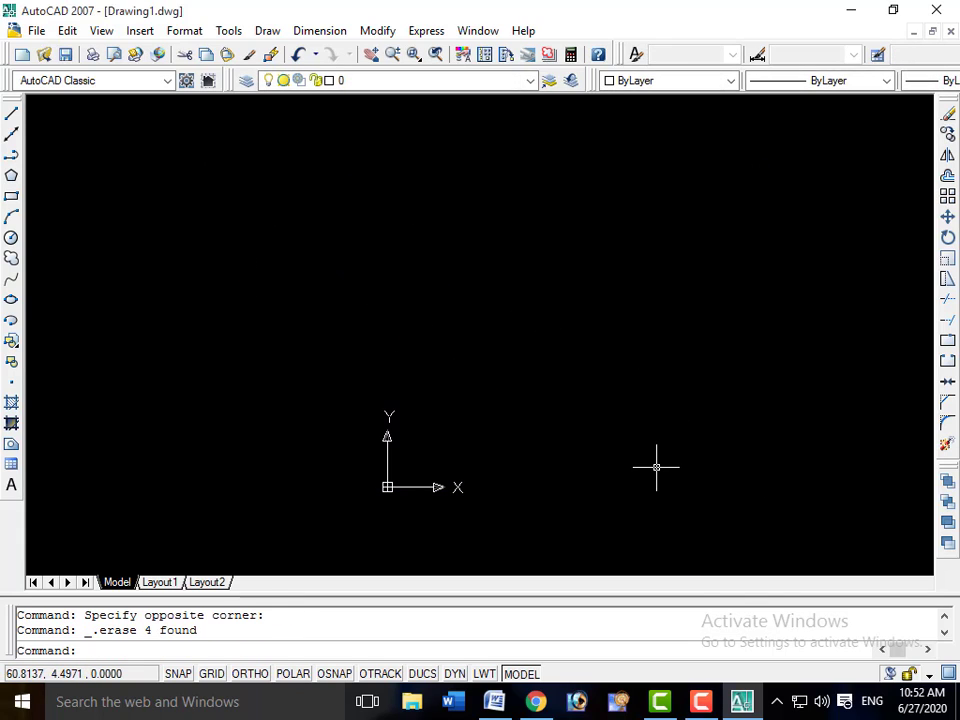
text(l)
key(Return)
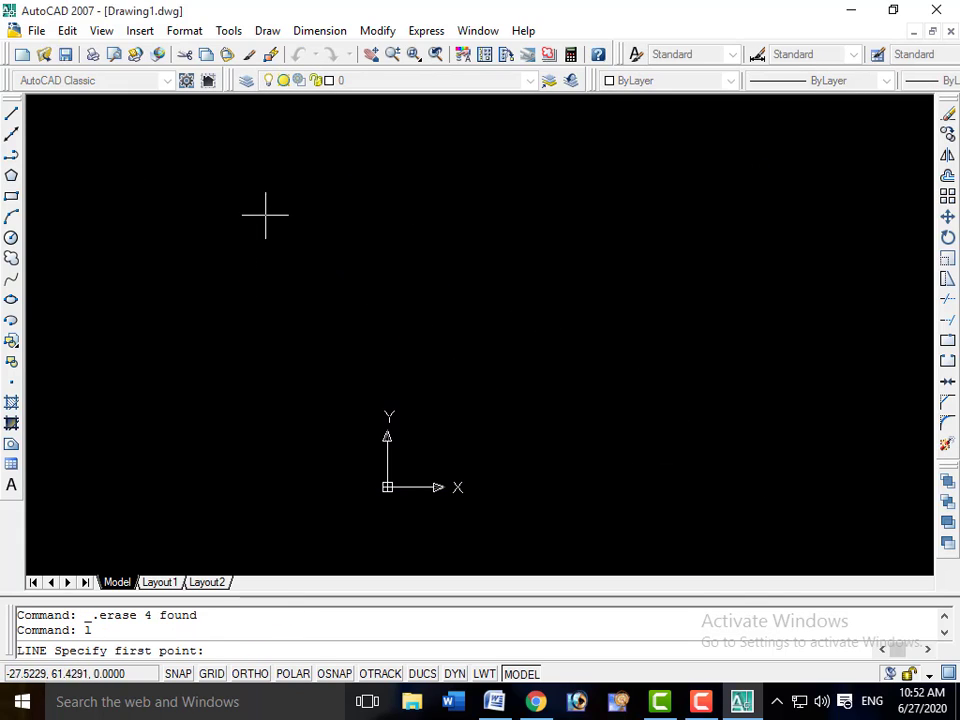
click(263, 216)
click(760, 265)
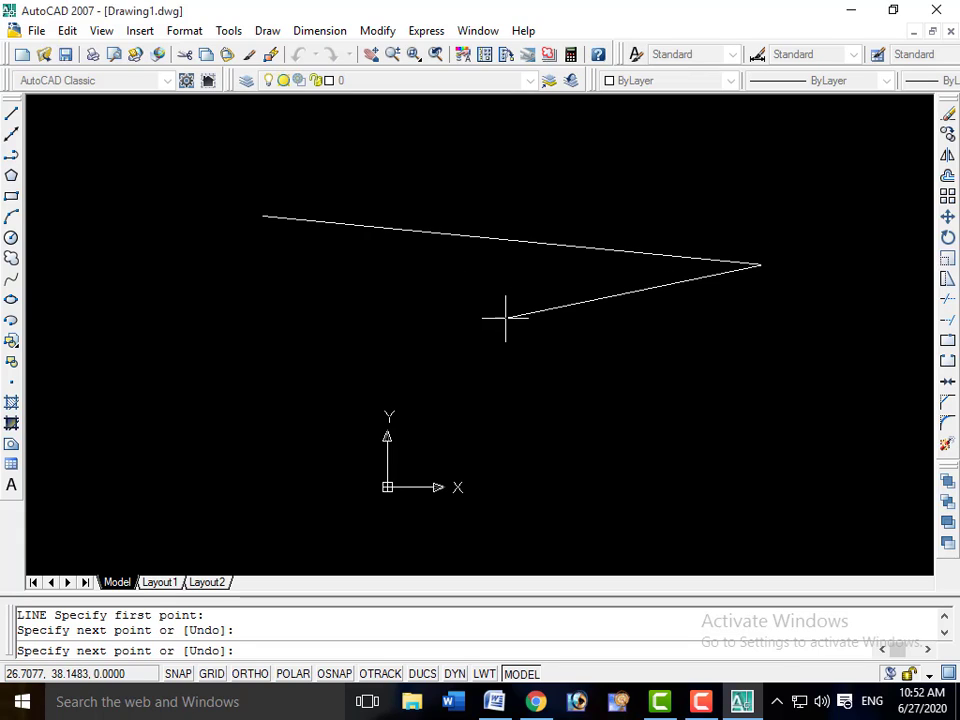
key(Escape)
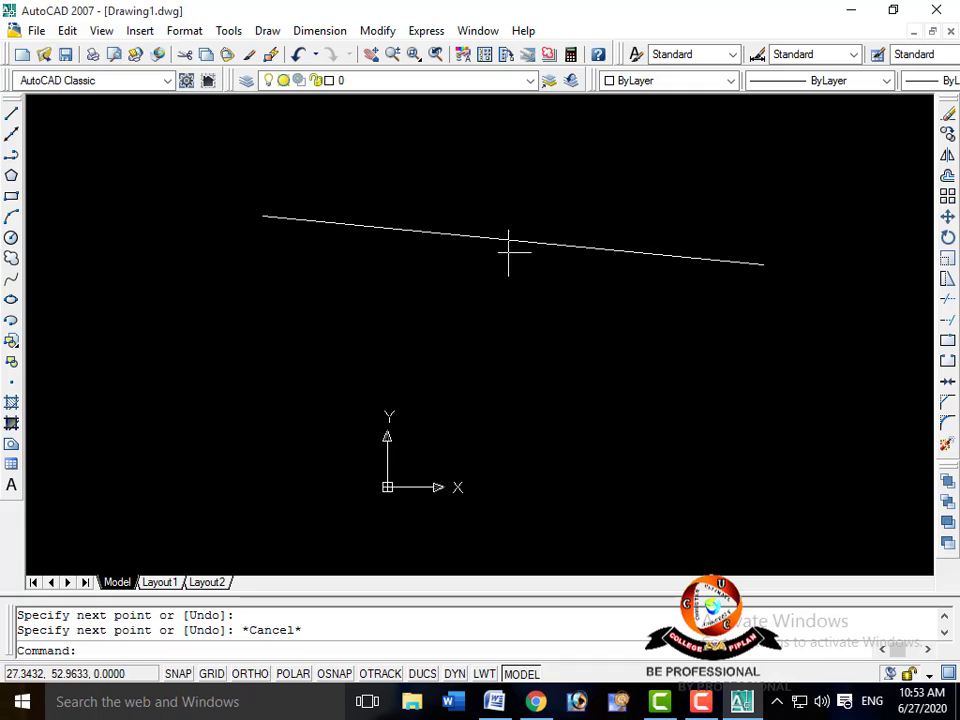
- Turn on object snap and try starting a line from the slanted line's left end with the Endpoint (end) override
text(l)
key(Return)
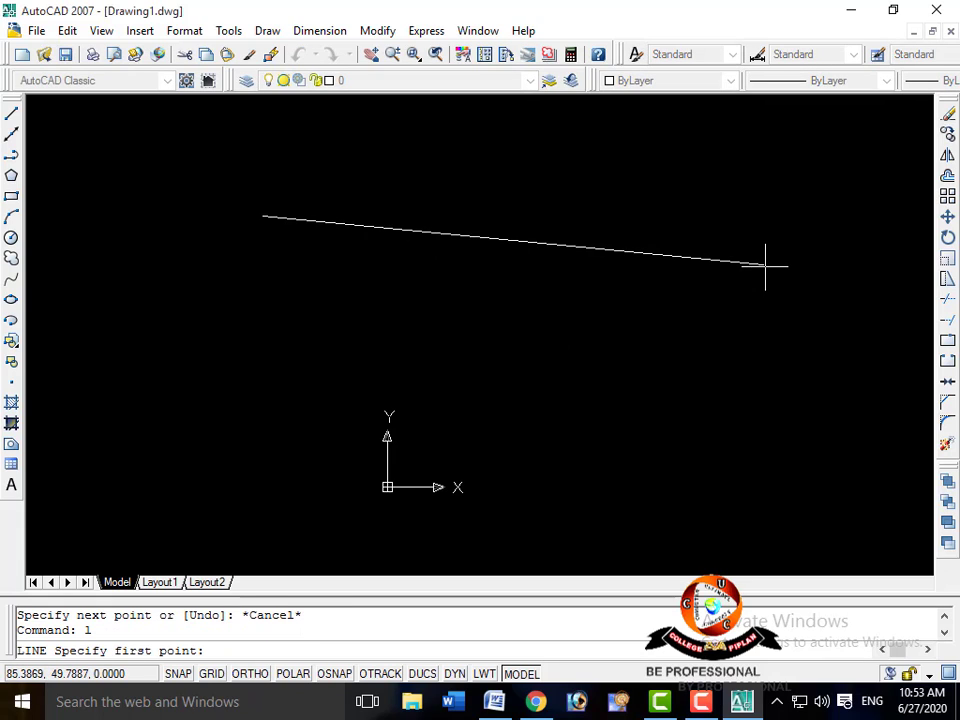
key(F3)
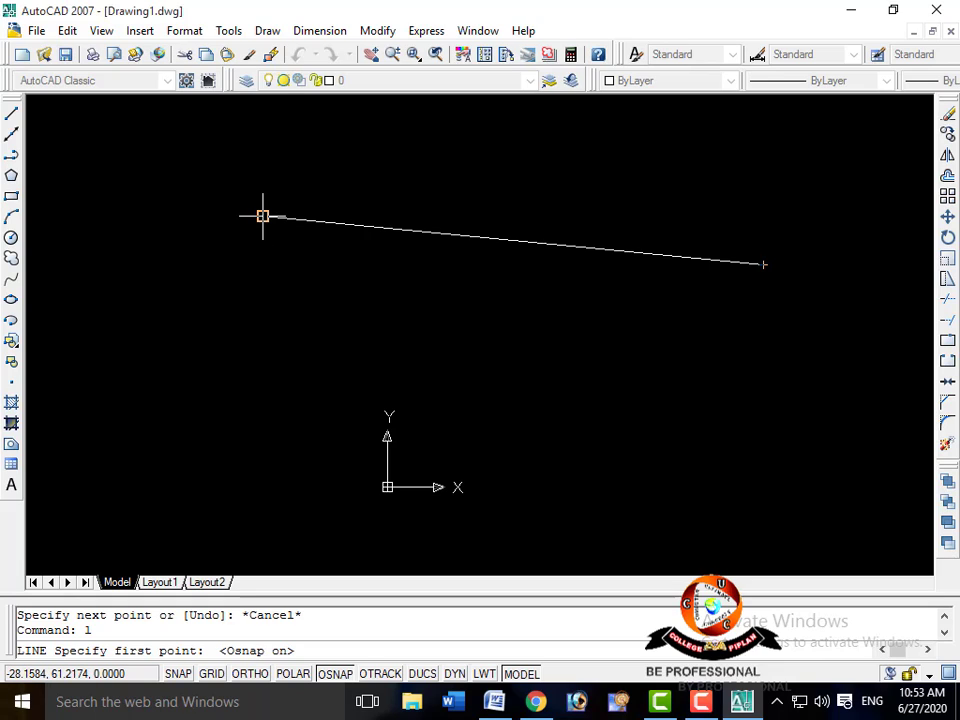
text(e)
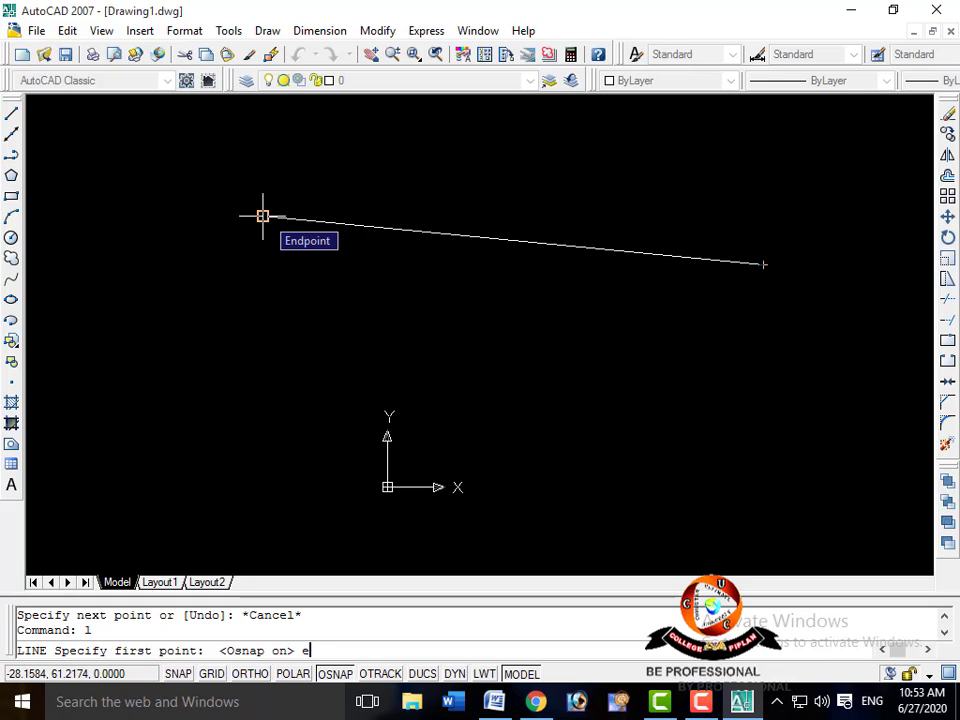
text(nd)
key(Return)
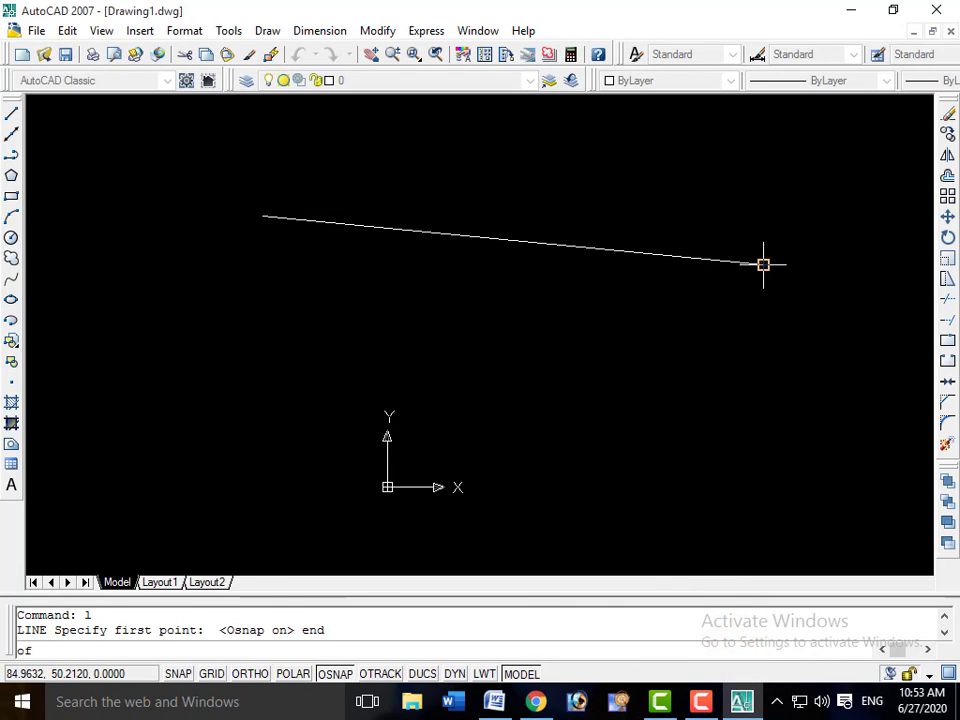
click(513, 239)
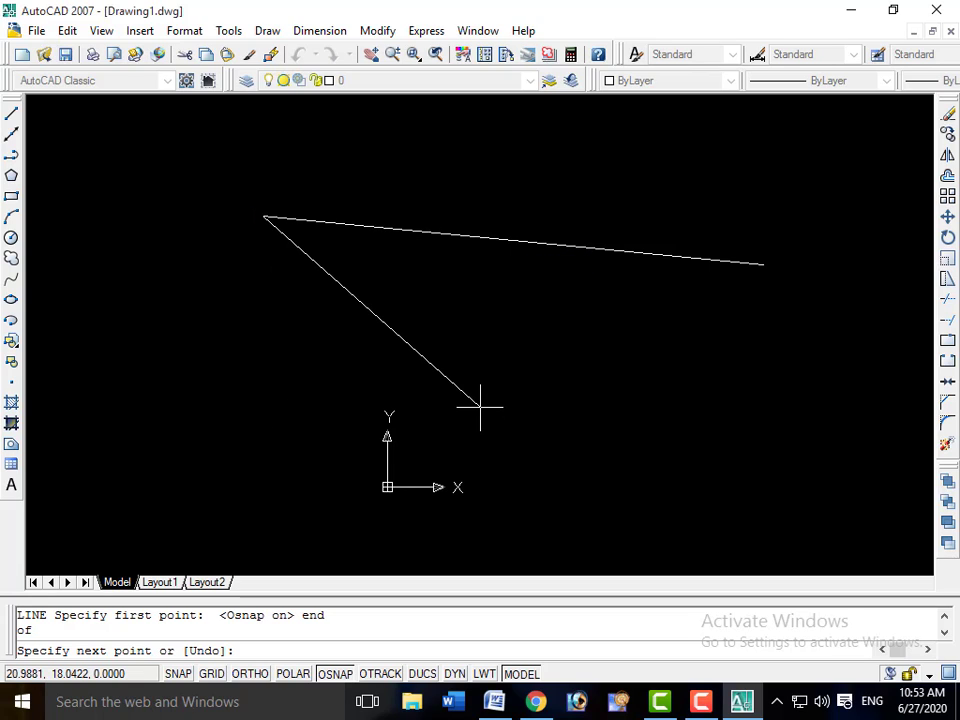
key(Escape)
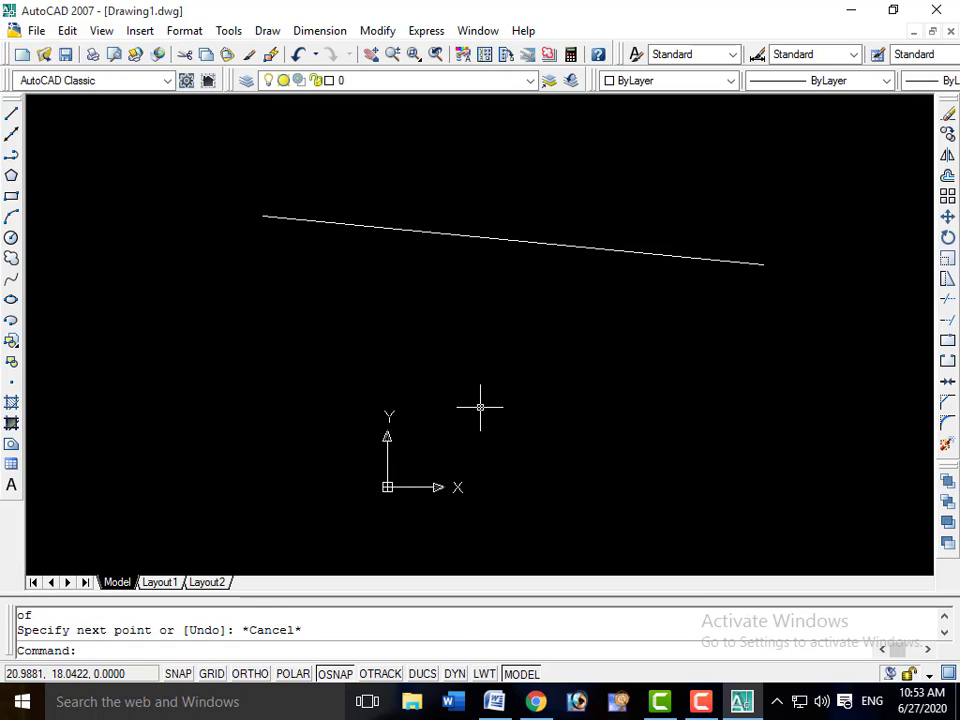
- Try starting a line from the middle of the slanted line with the Midpoint (mid) snap override
text(l)
key(Return)
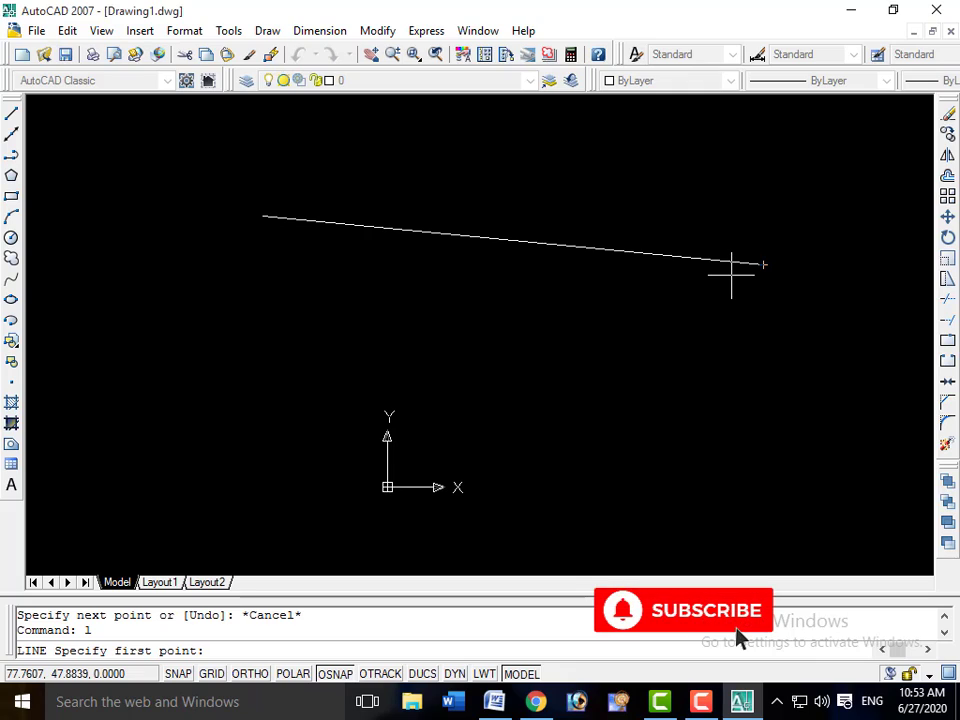
text(mid)
key(Return)
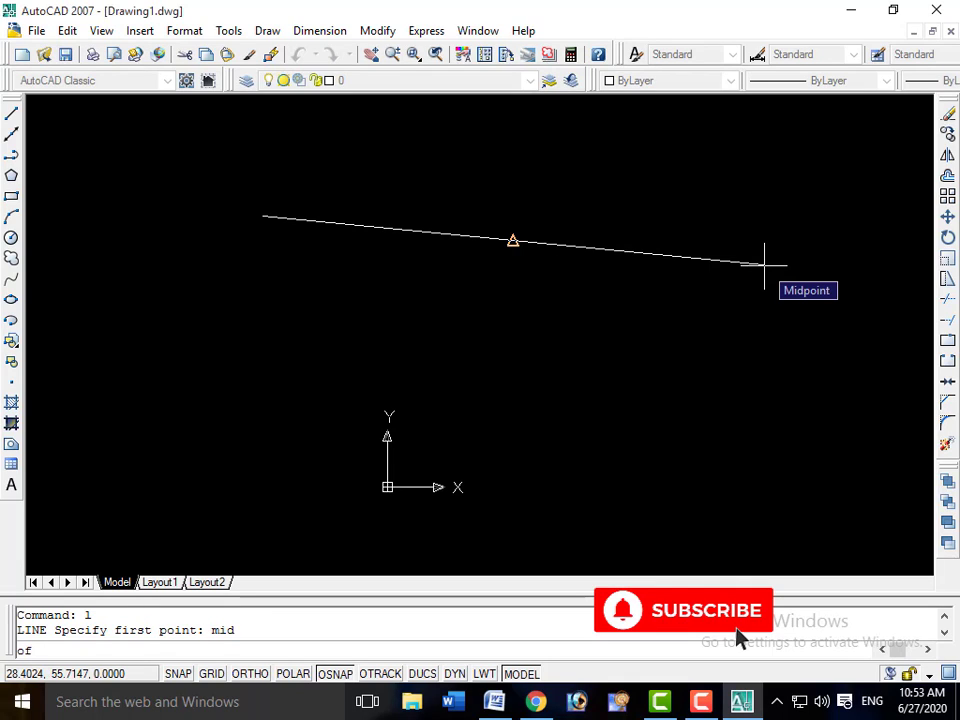
click(764, 265)
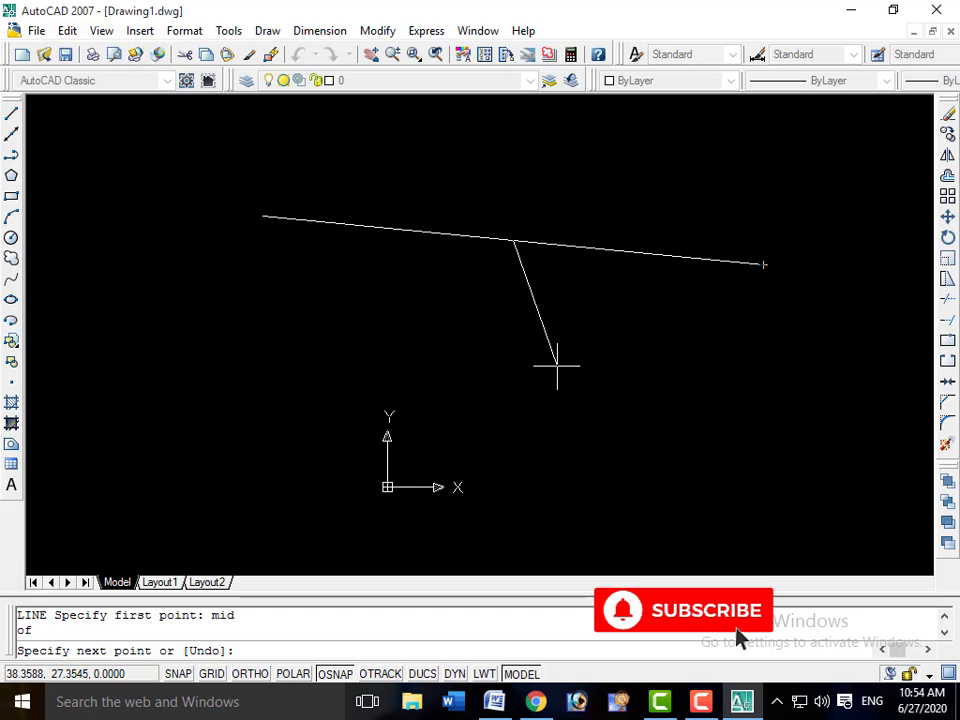
key(Escape)
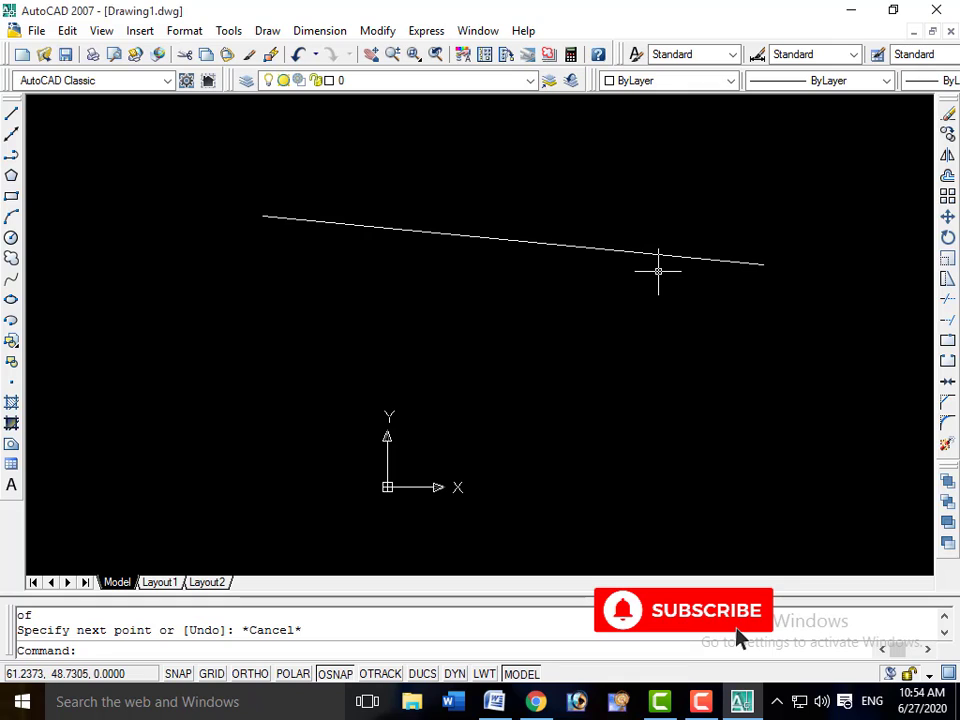
- Draw a short line along the slanted line, from a point picked with the Nearest (nea) override to its left end
text(l)
key(Return)
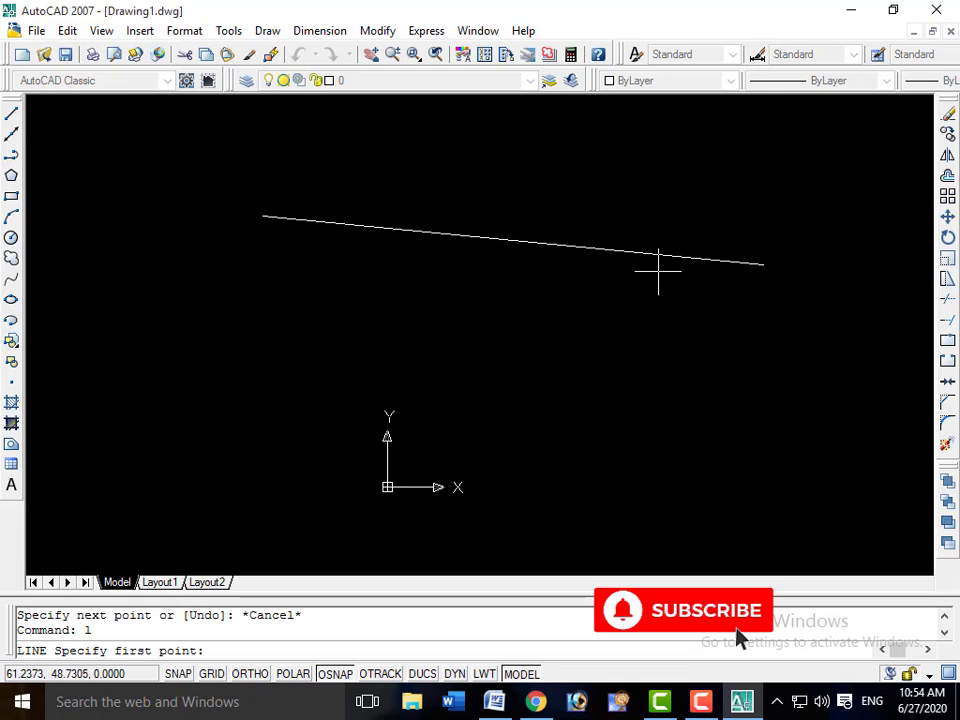
text(nea)
key(Return)
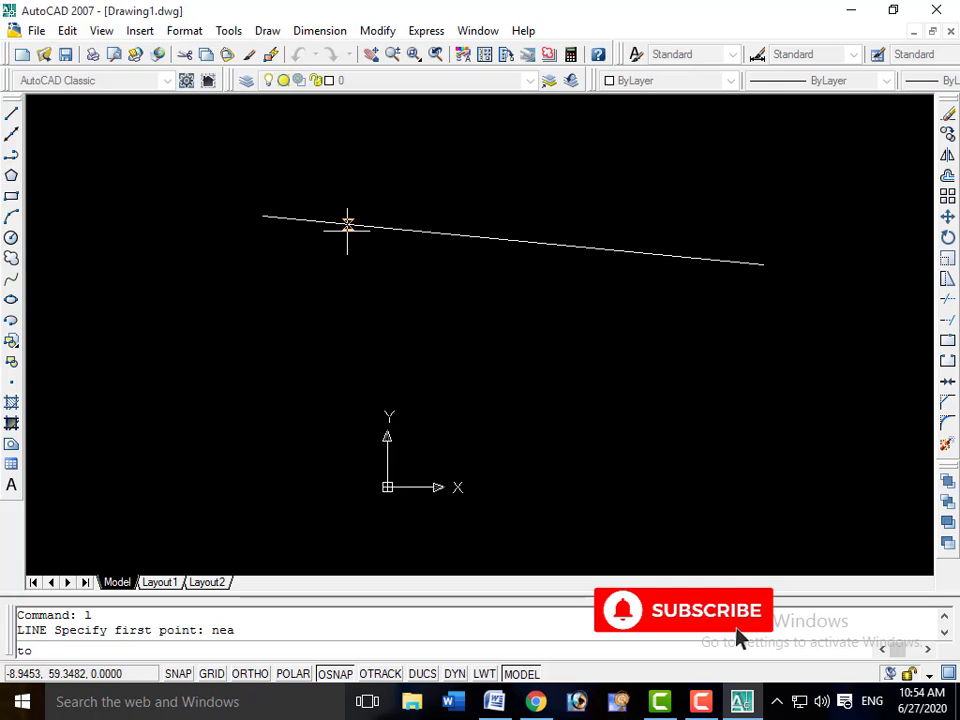
click(264, 215)
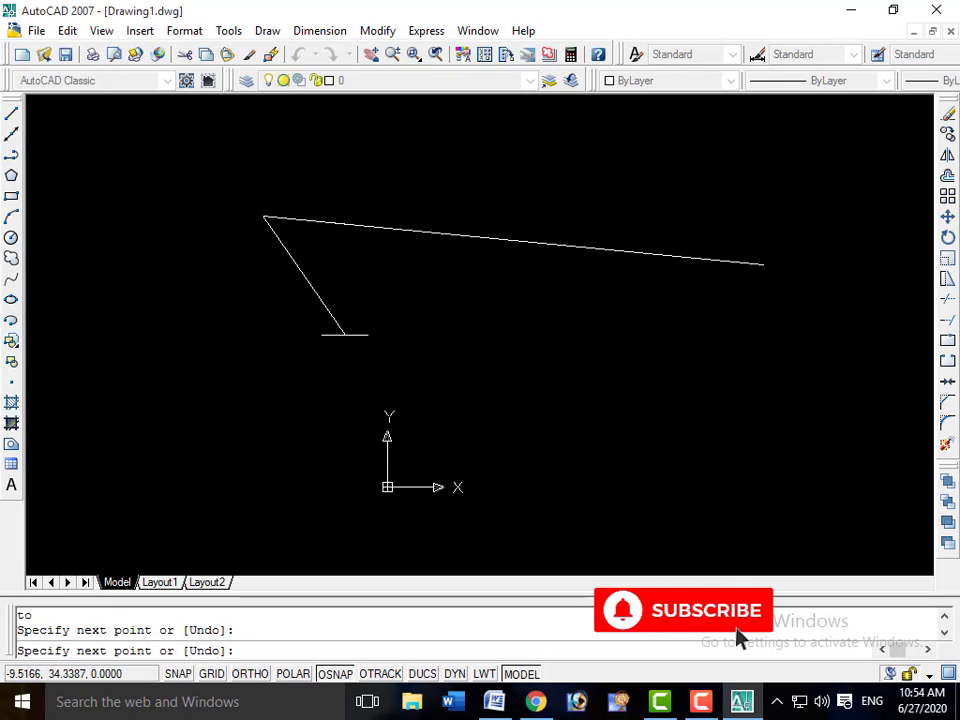
key(Escape)
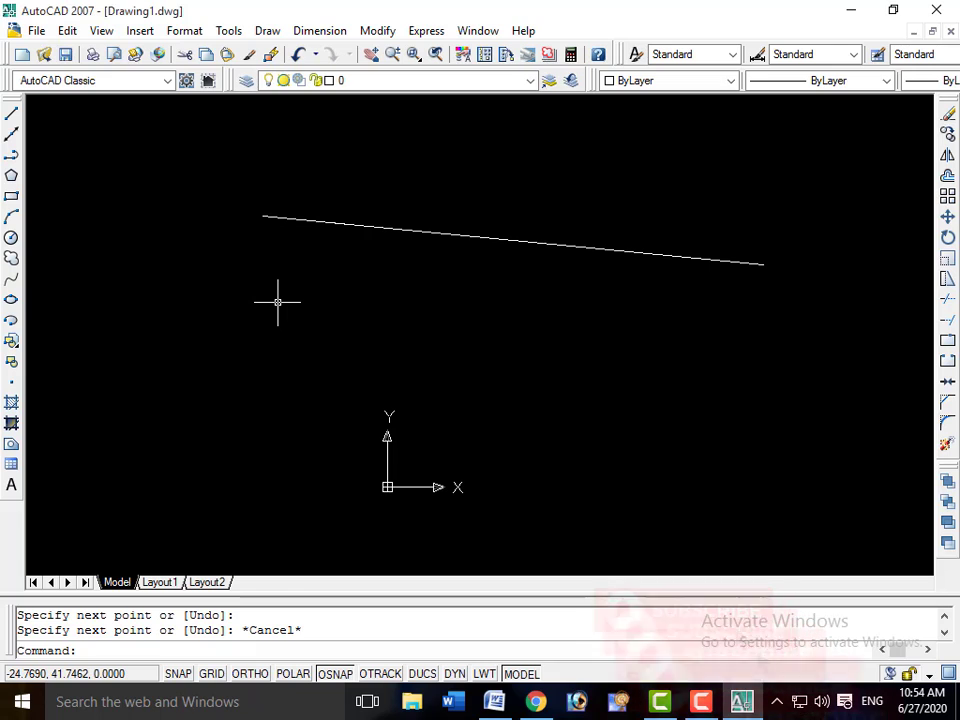
- Draw a steep line downward from a Nearest-snapped point close to the slanted line's left end, and undo it
text(l)
key(Return)
text(nt: nea)
key(Return)
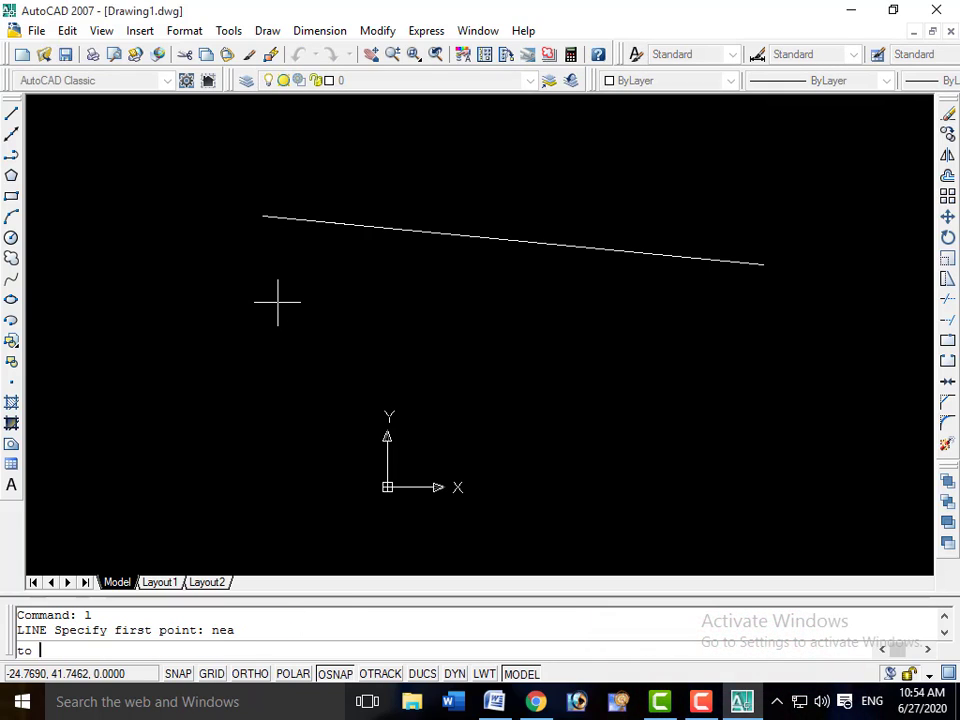
click(320, 220)
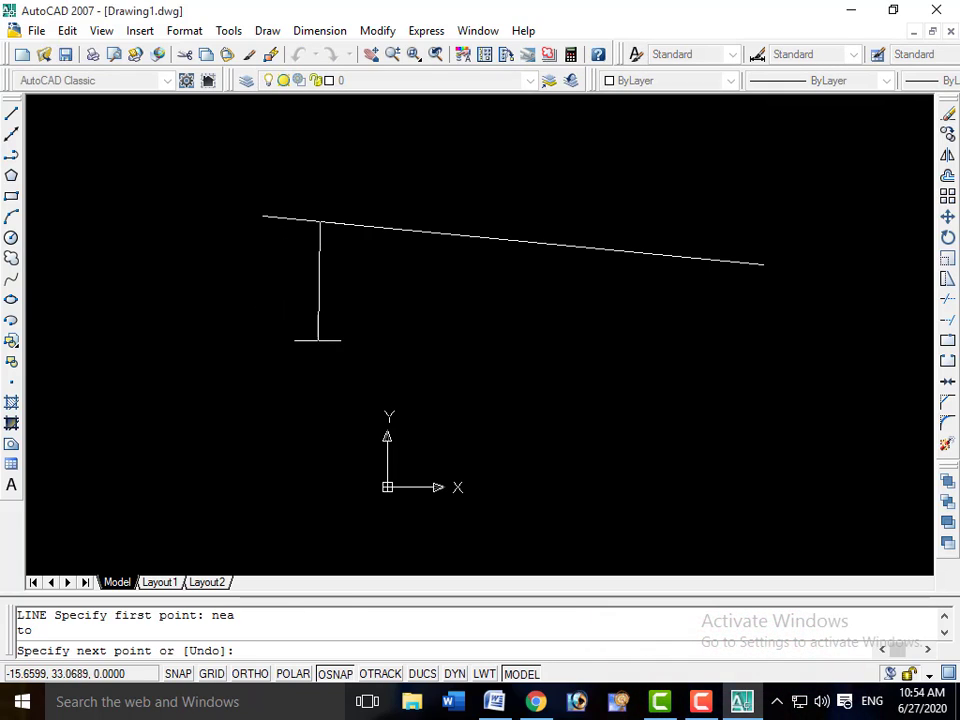
click(302, 390)
key(Escape)
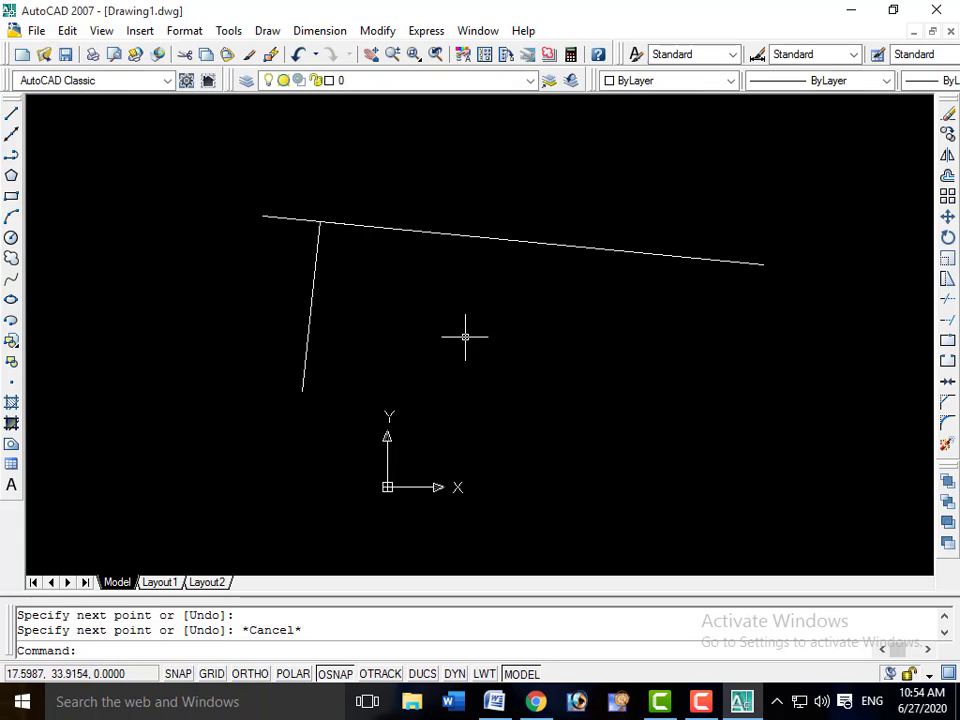
key(ctrl+z)
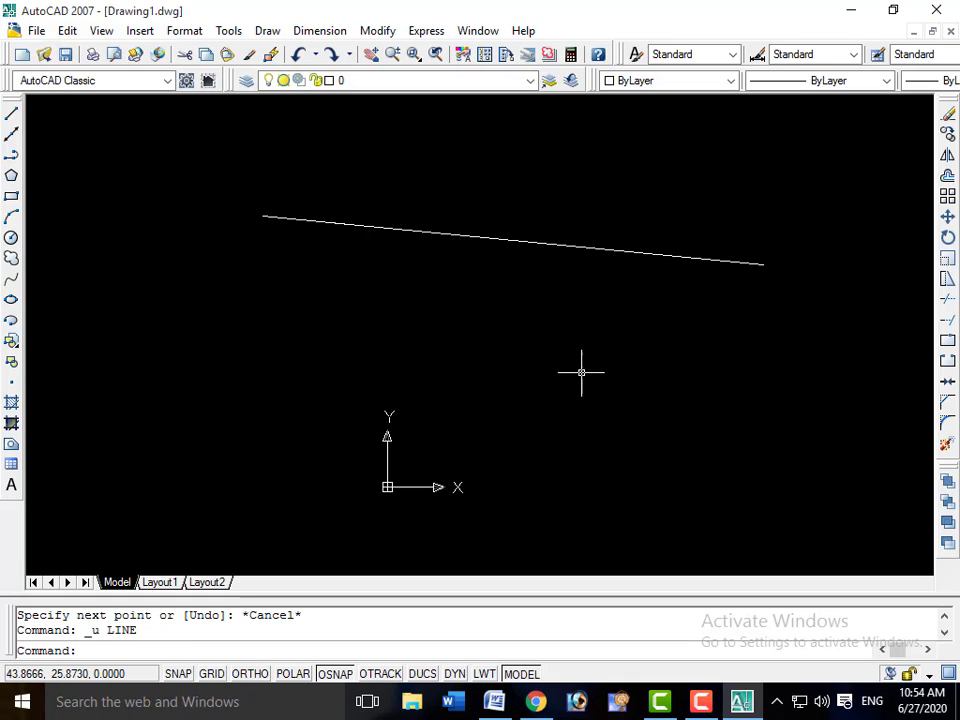
- Draw a circle below the right half of the slanted line, leaving a small gap between them
text(c)
key(Return)
click(626, 400)
click(629, 303)
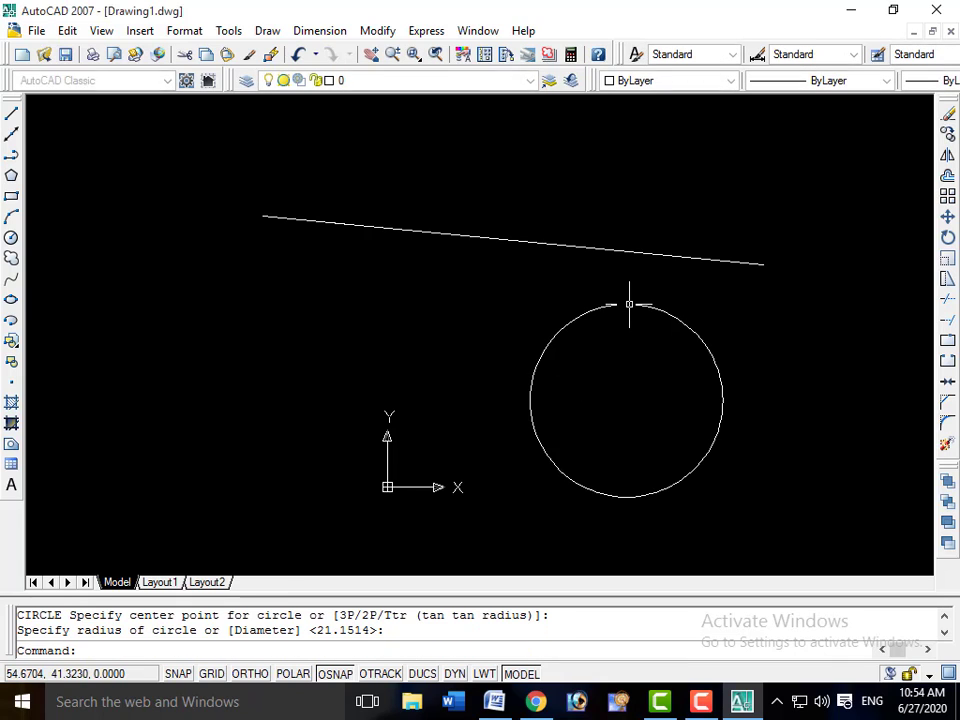
- Draw a line from the circle's center, using the Center (cen) override, to a point outside its right side
text(l)
key(Return)
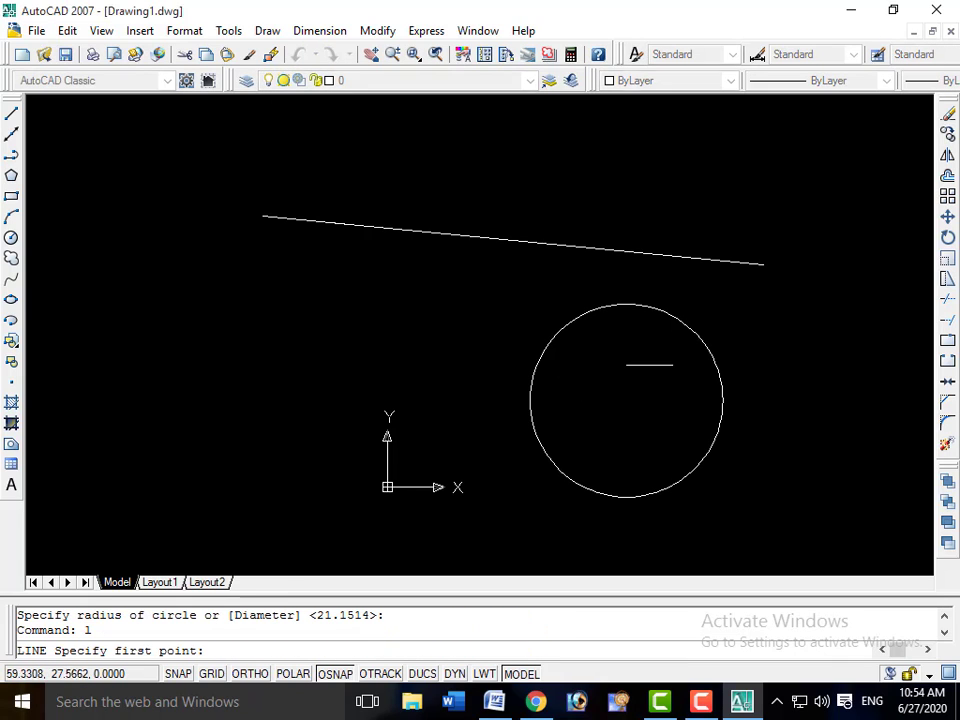
text(cen)
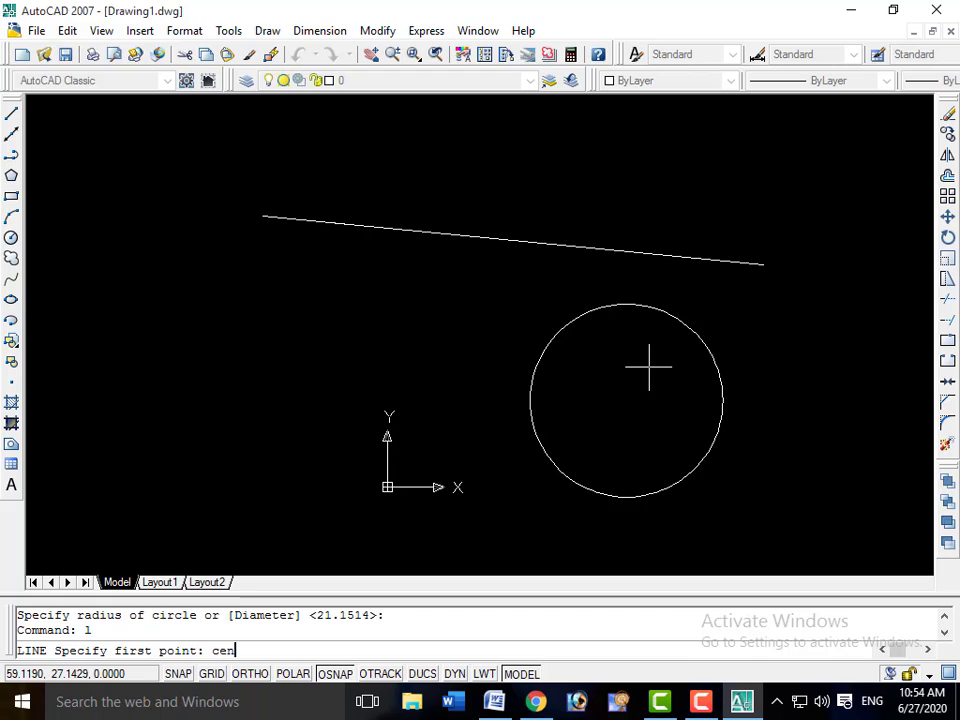
key(Return)
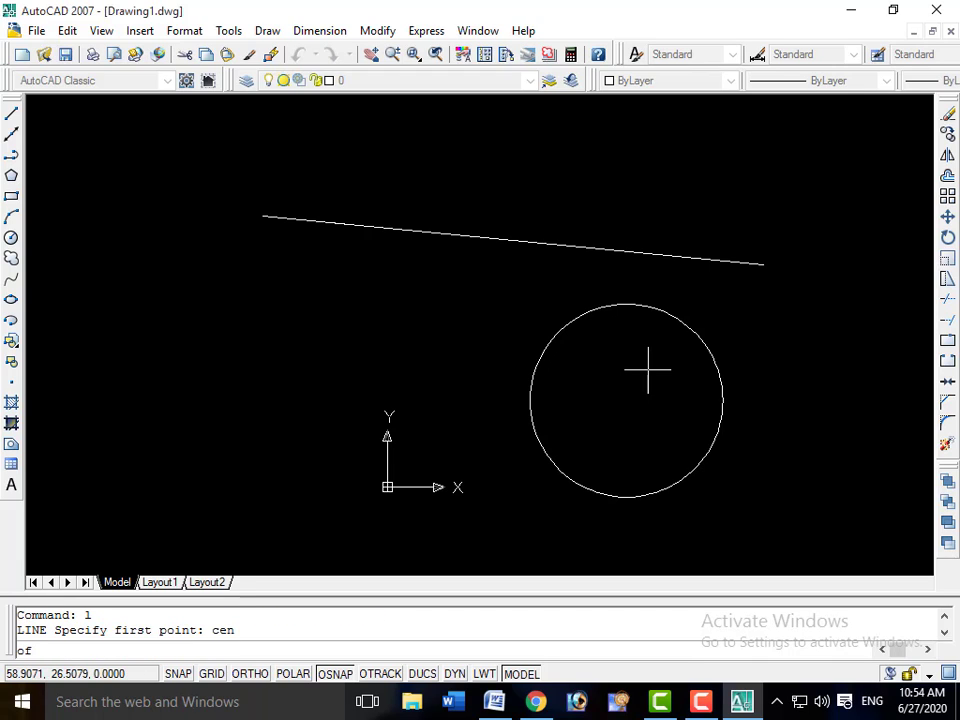
click(625, 400)
click(816, 354)
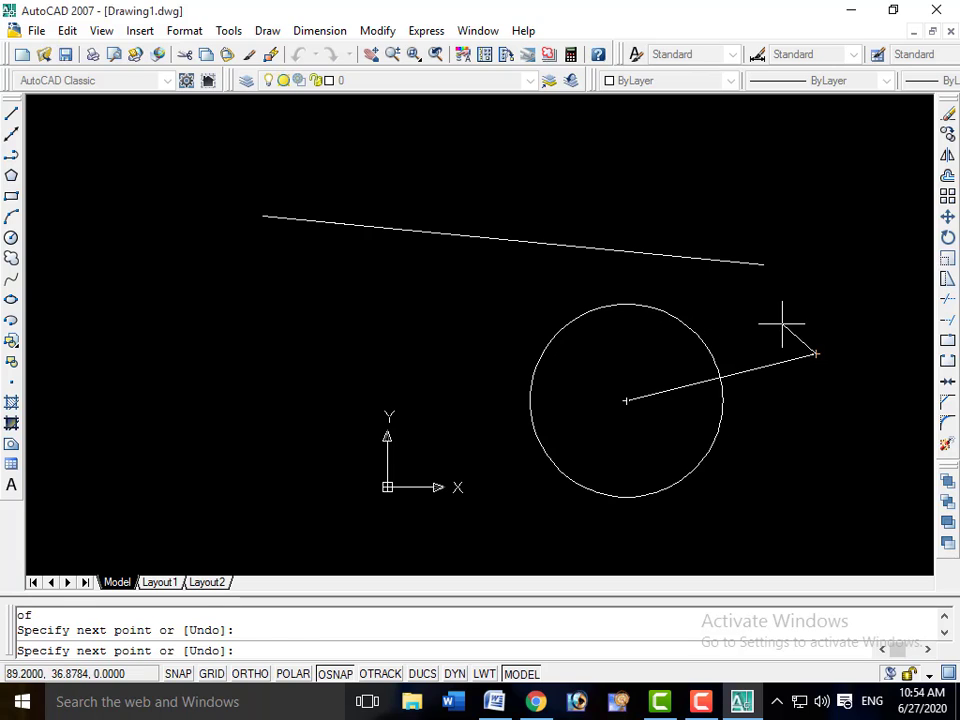
key(Escape)
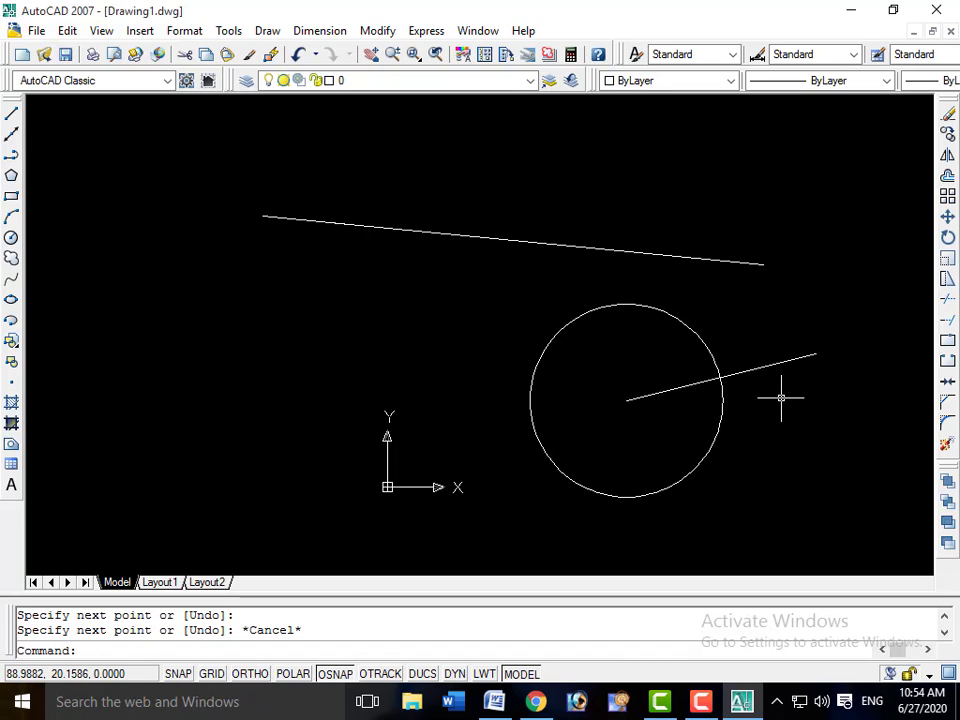
- Erase the circle and all lines in the drawing
click(853, 176)
click(211, 514)
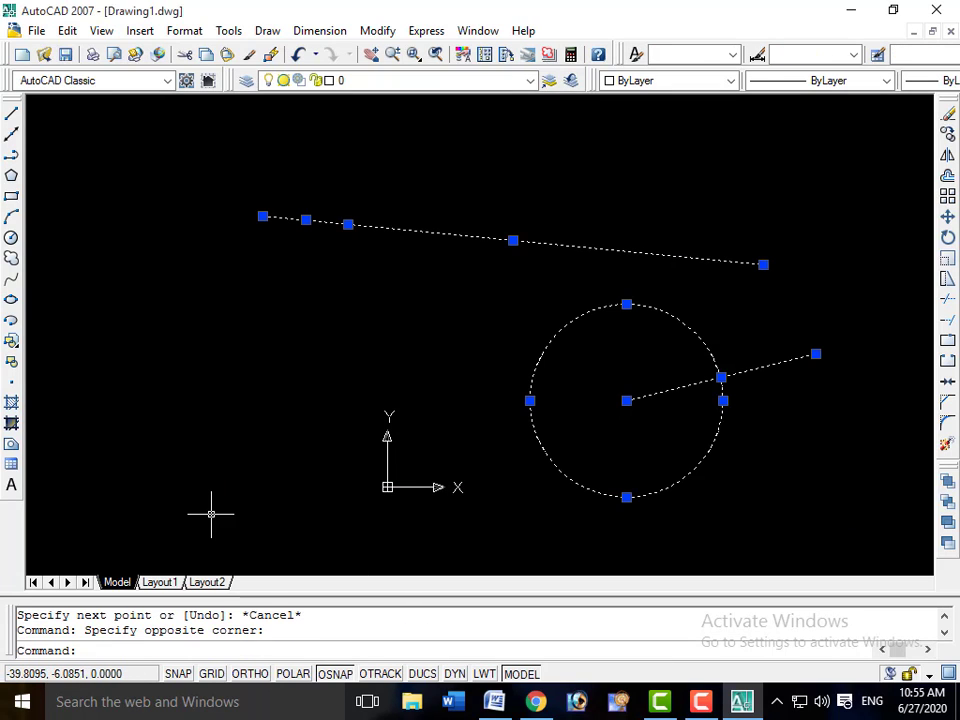
key(Delete)
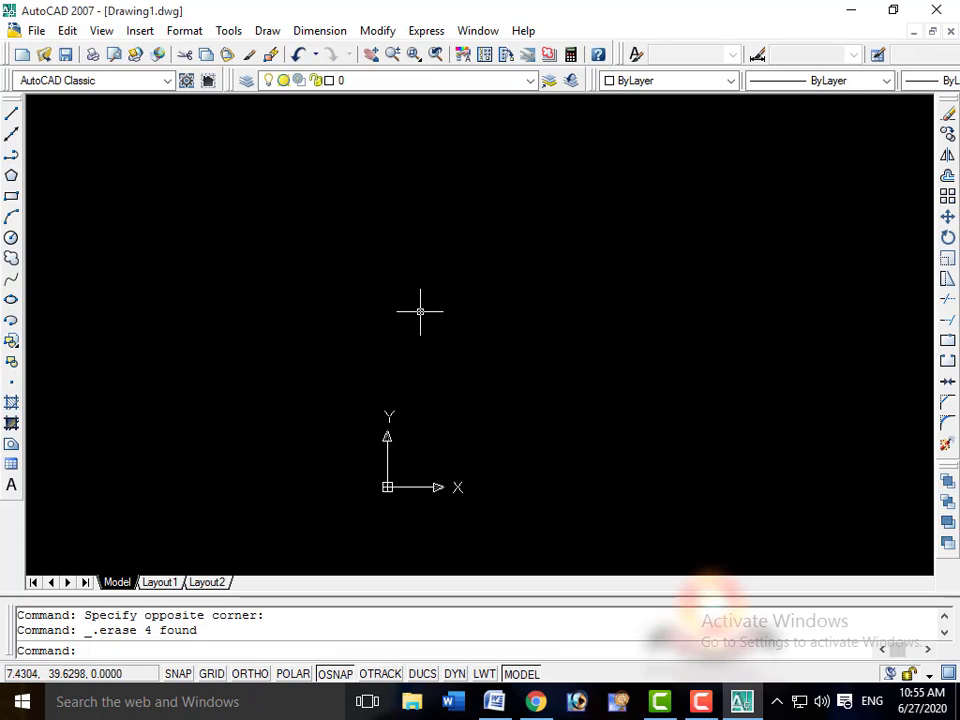
- Draw two long diagonal lines that cross each other in an X shape above the origin
text(l)
key(Return)
double_click(401, 222)
double_click(653, 386)
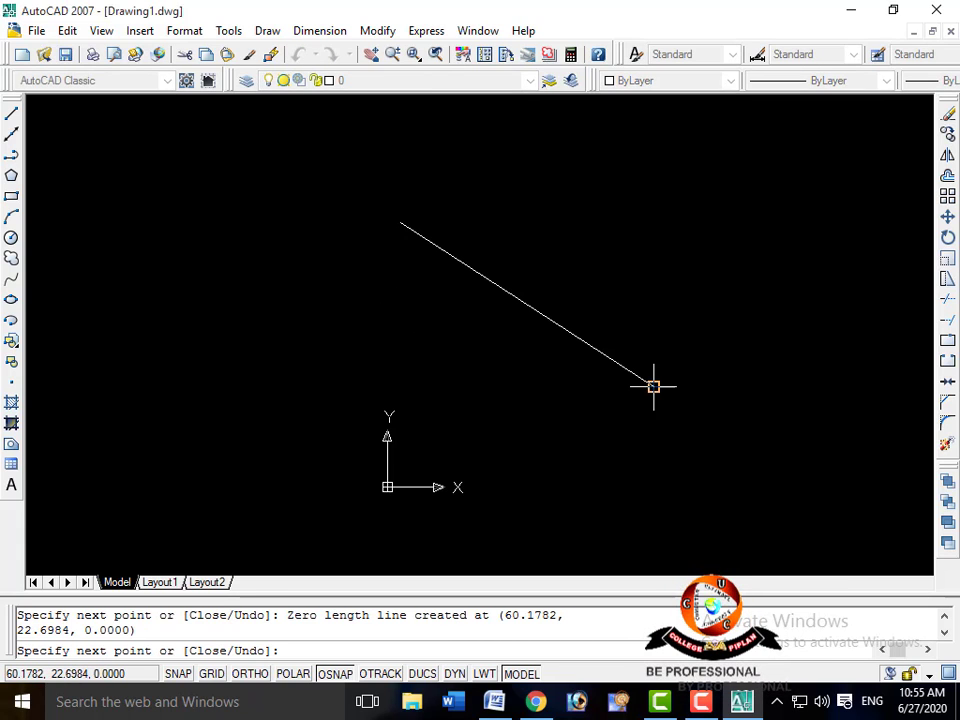
key(Escape)
text(l)
key(Return)
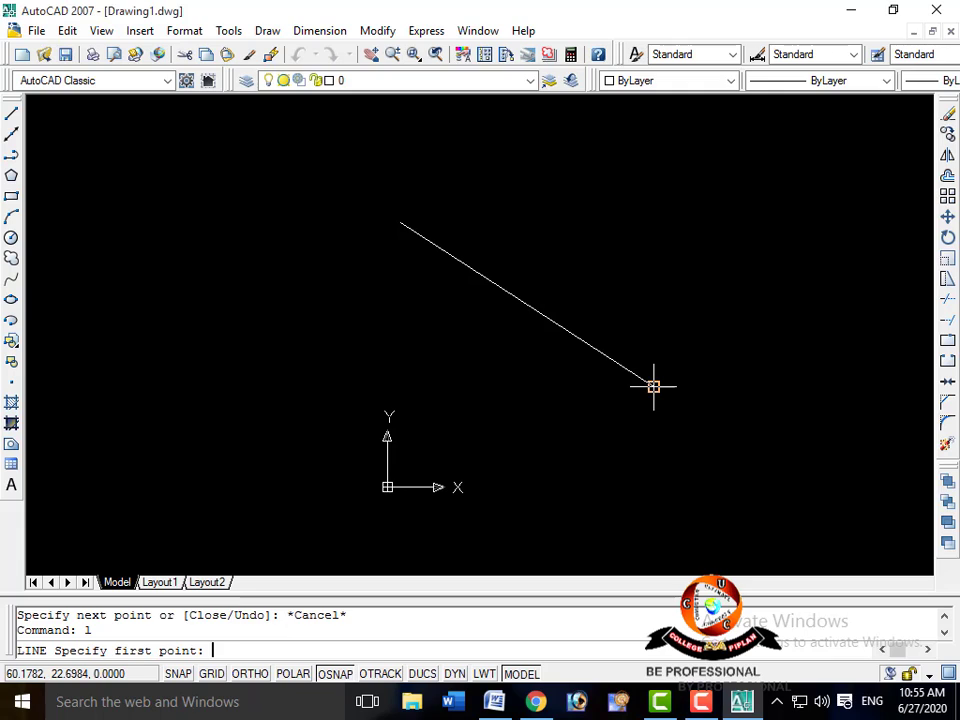
click(653, 218)
double_click(429, 404)
key(Escape)
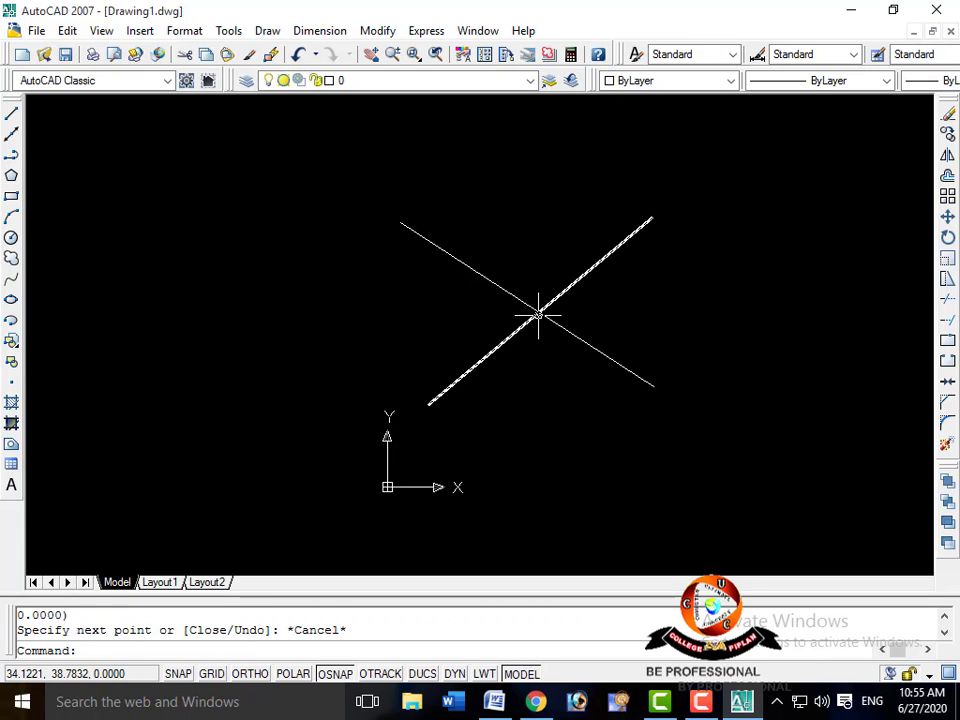
- Draw a line from the crossing point of the two diagonals, using the Intersection (int) override, to a point below the X shape
text(l)
key(Return)
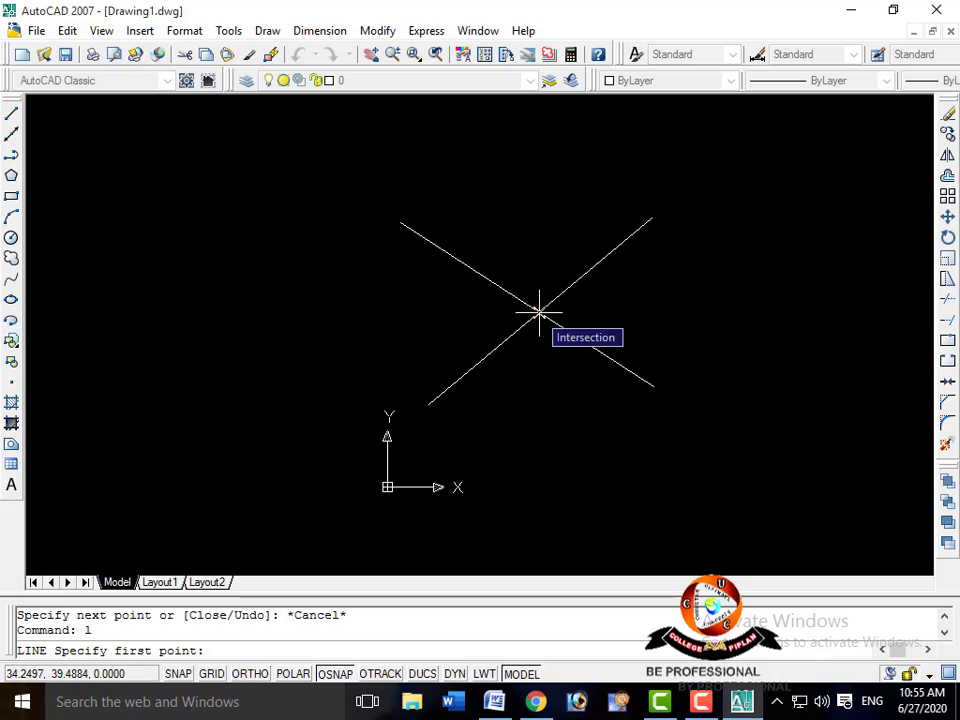
text(nt)
key(Return)
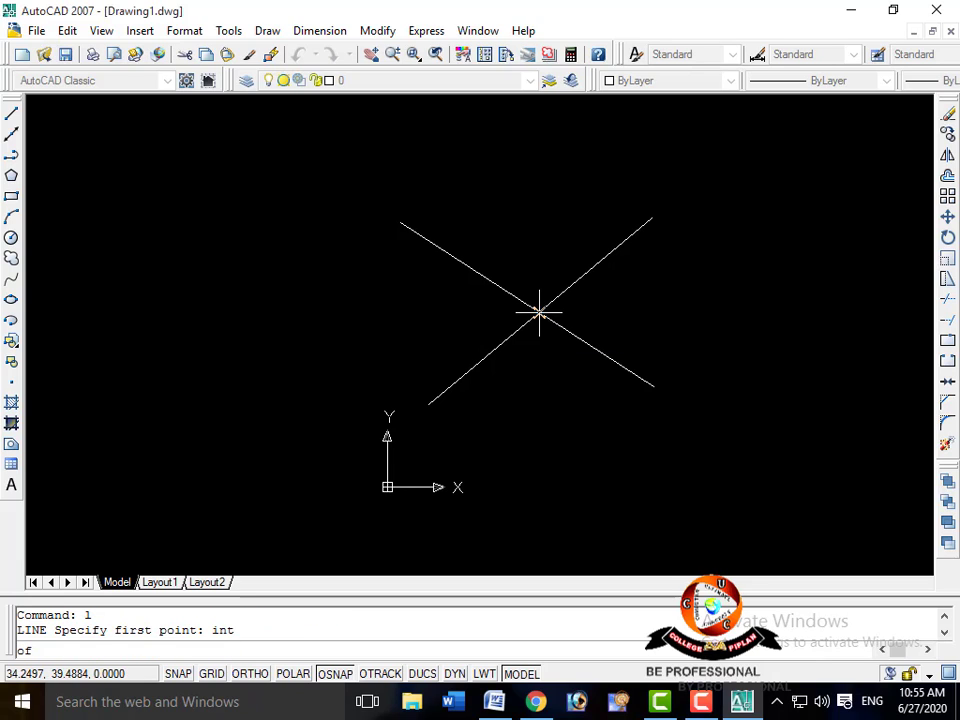
click(538, 313)
click(678, 512)
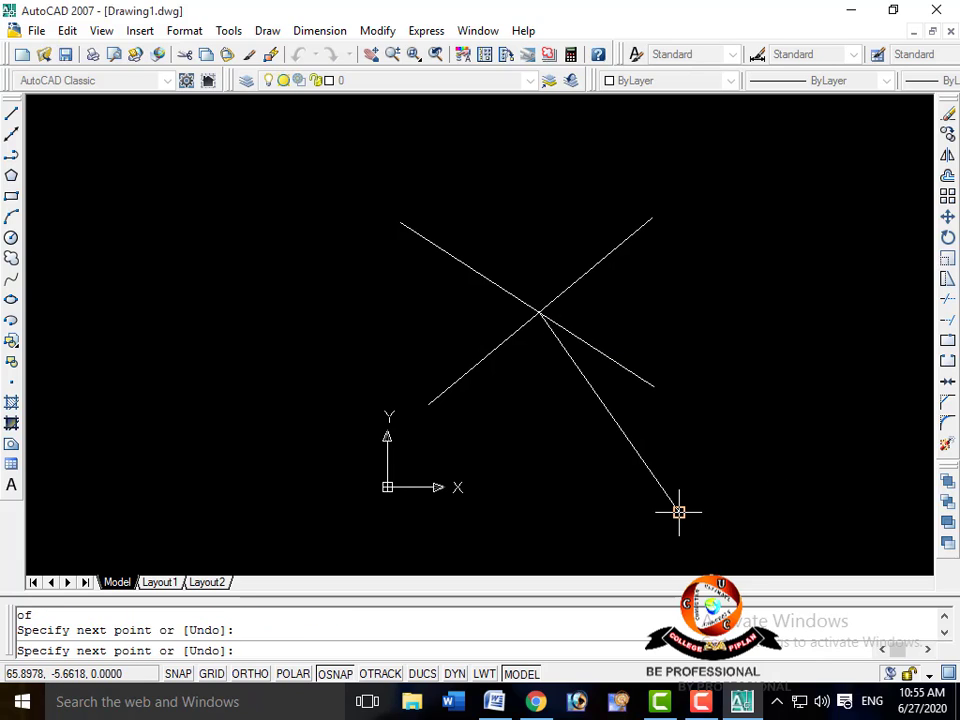
key(Escape)
- Undo the line from the intersection and both crossing diagonal lines, clearing the drawing
key(ctrl+z)
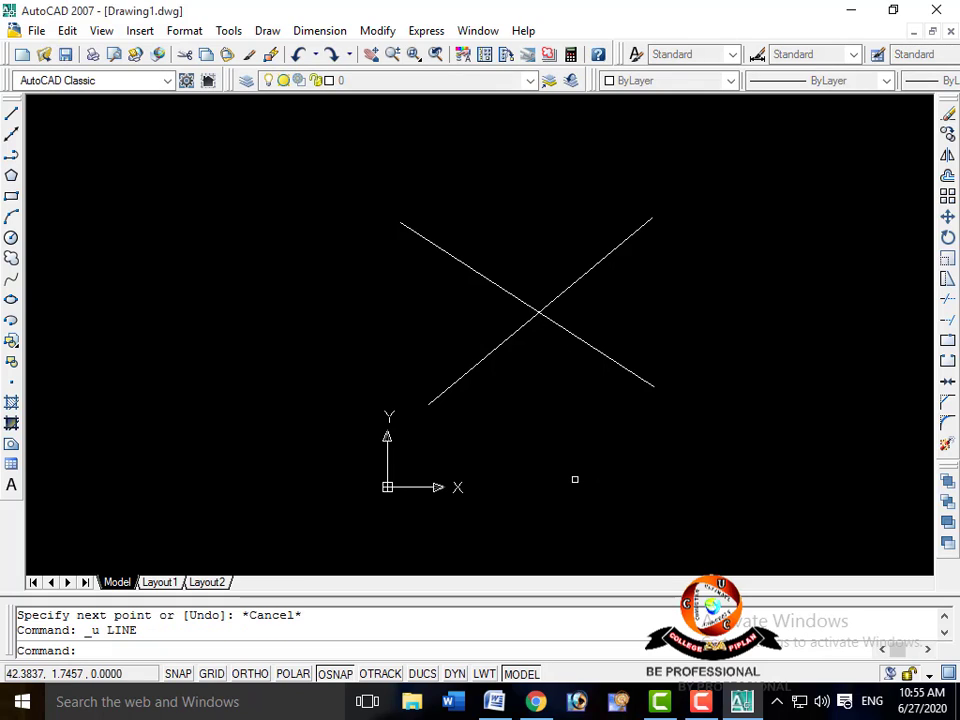
key(ctrl+z)
key(ctrl+z)
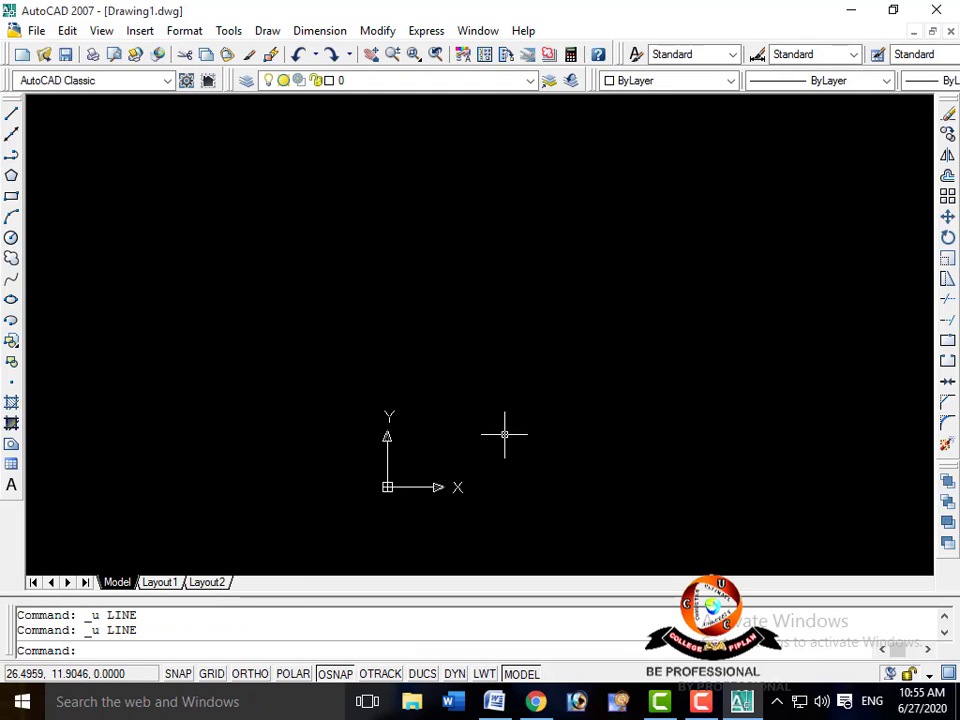
- Draw a circle with a radius of about 26 units, up and to the left of the origin
text(c)
key(Return)
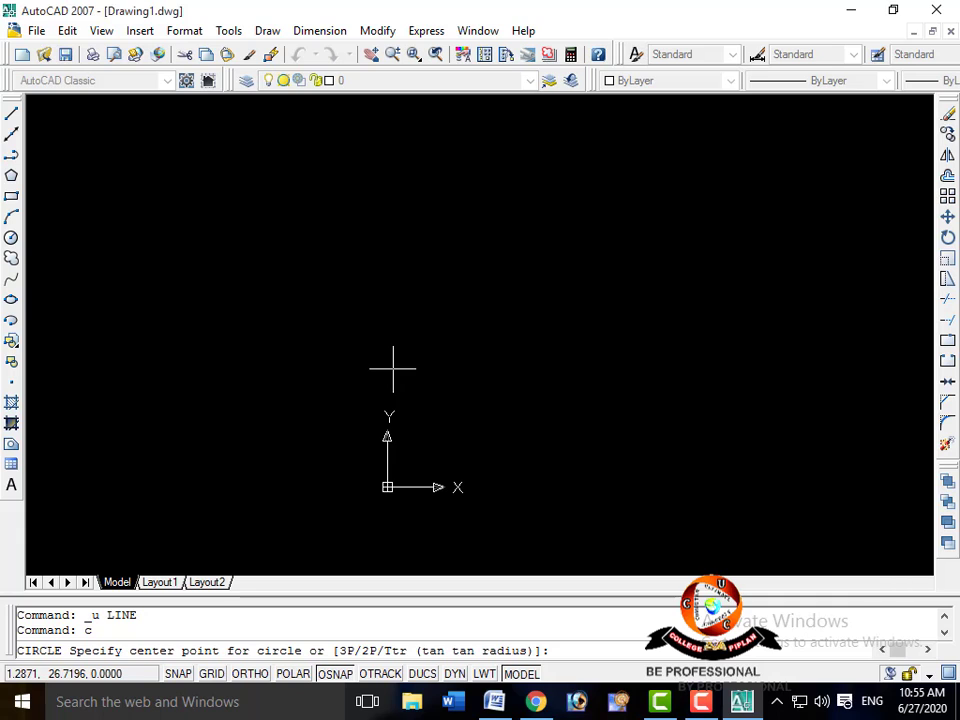
click(270, 323)
click(300, 210)
- Copy the circle from its center about 99 units horizontally to the right, with Ortho turned on
text(co)
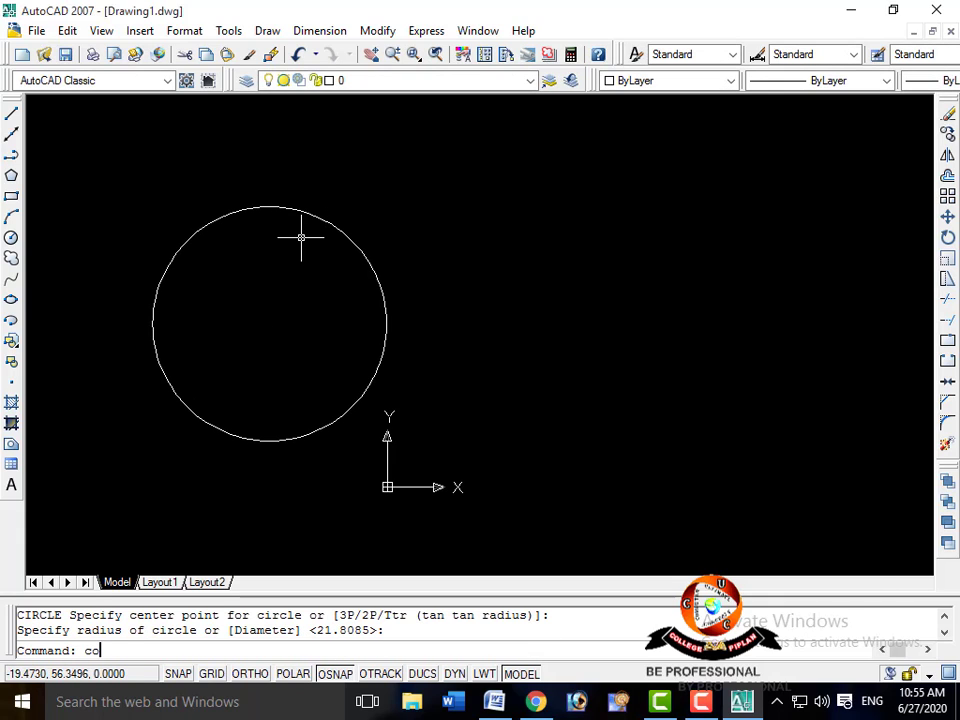
key(Return)
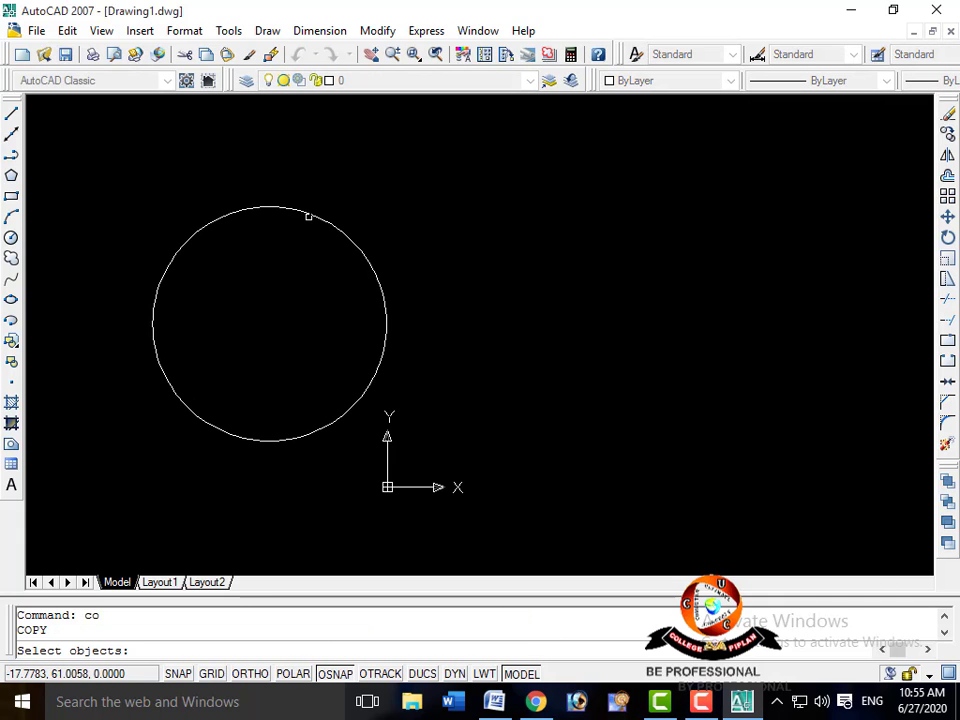
click(308, 216)
key(Return)
click(270, 323)
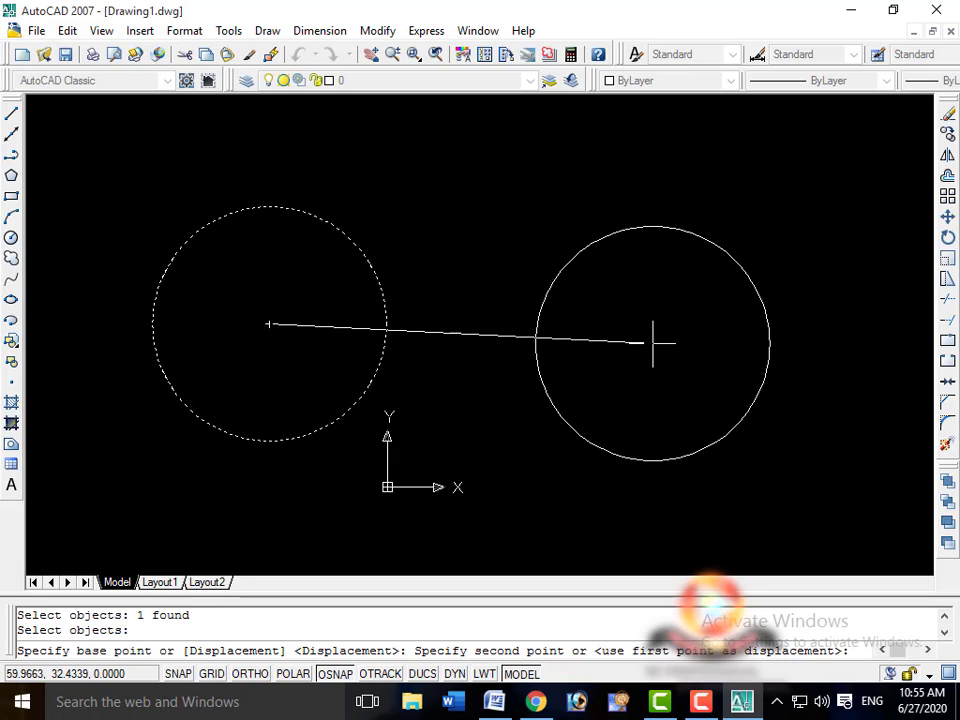
key(F8)
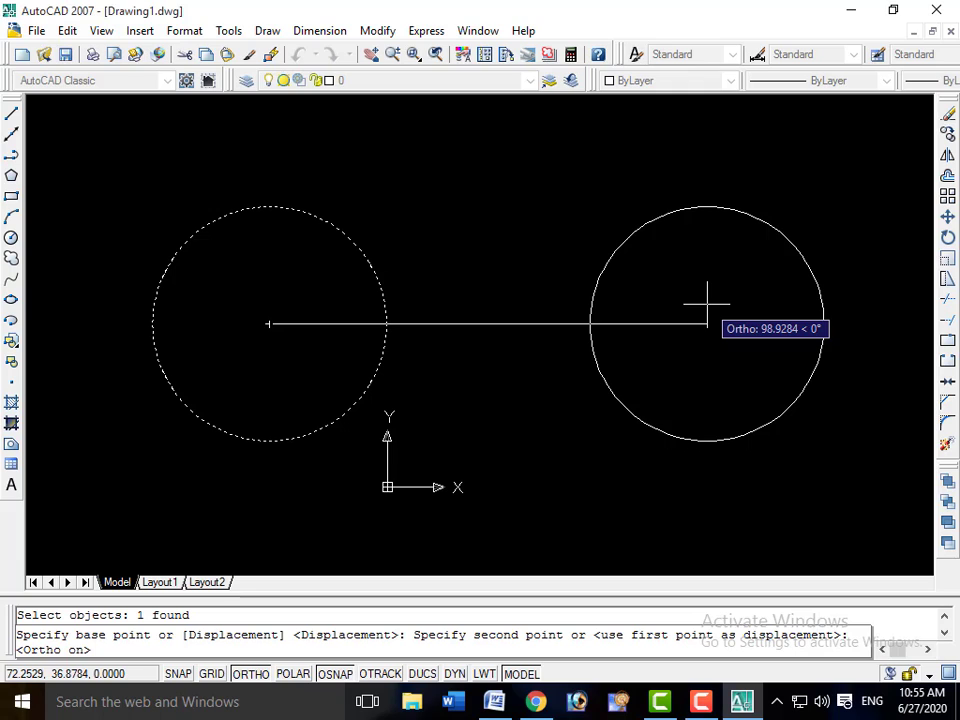
click(707, 301)
key(Escape)
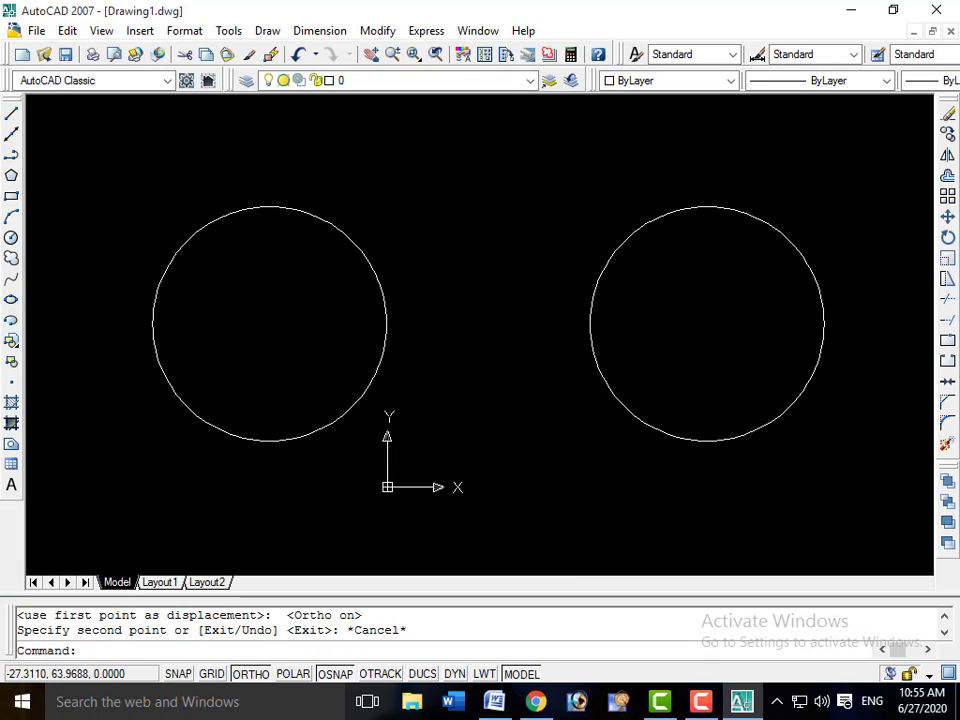
text(l)
key(Return)
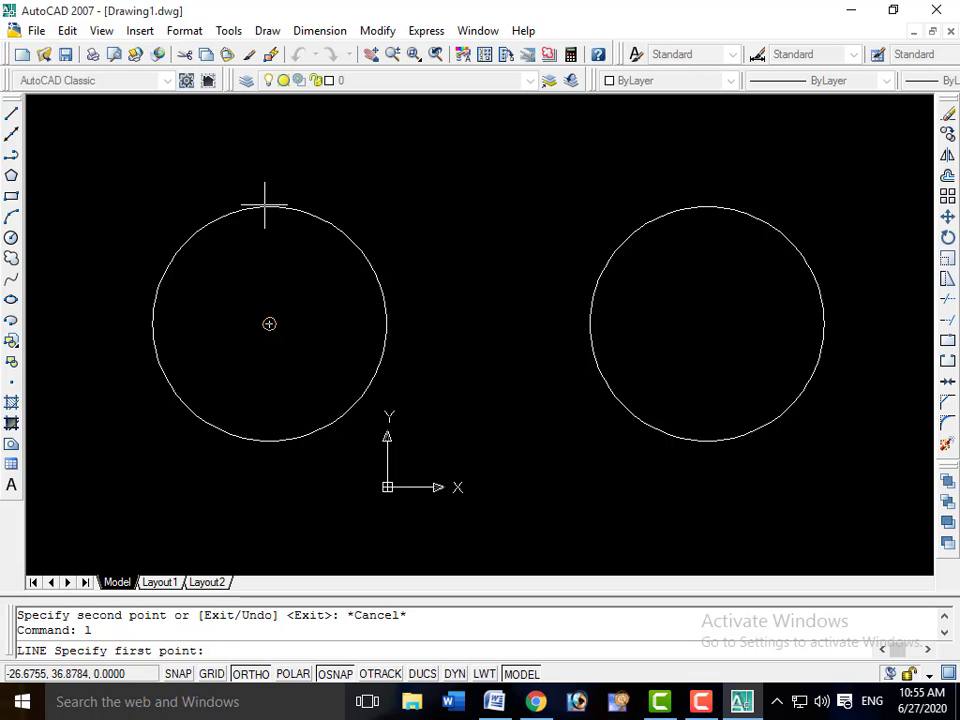
click(264, 207)
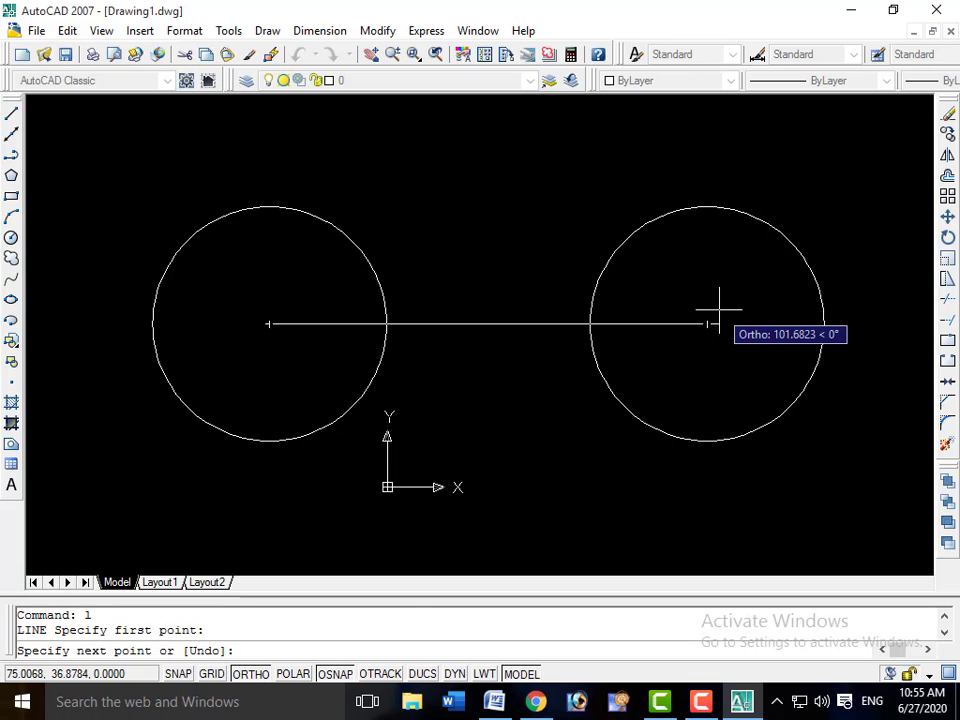
key(Escape)
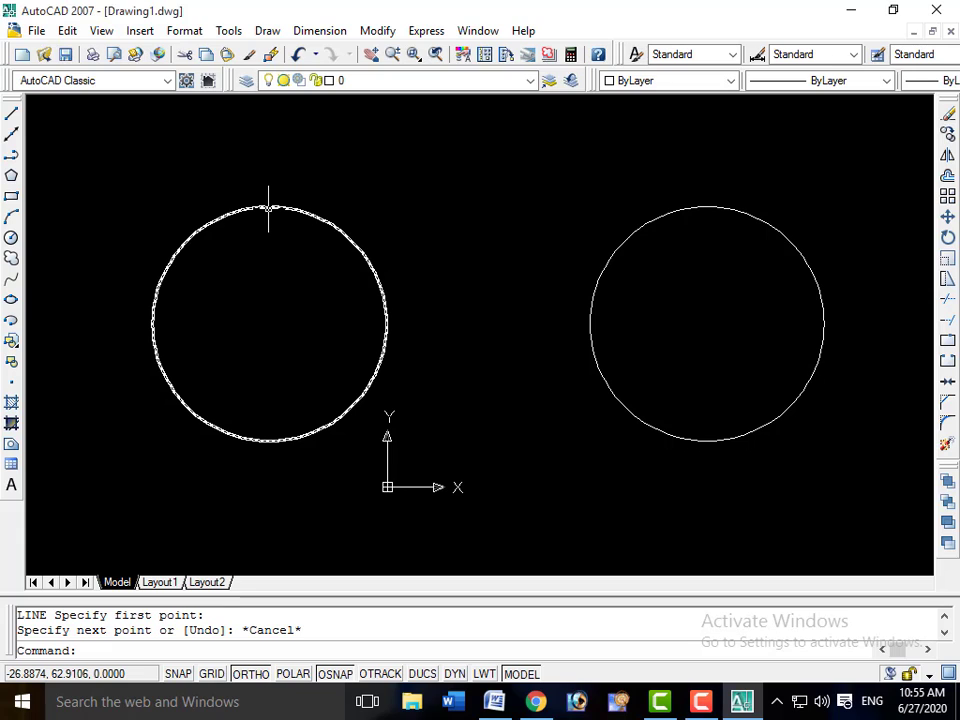
- Draw a line between the top quadrant points of the left and right circles, using the Quadrant (qua) override for both ends
text(l)
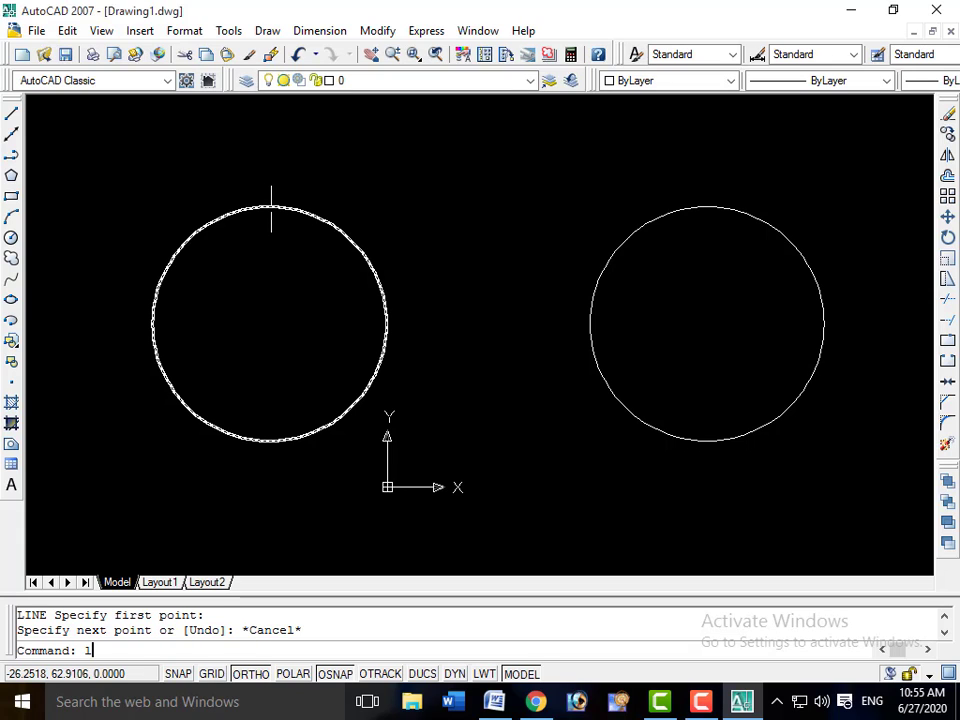
key(Return)
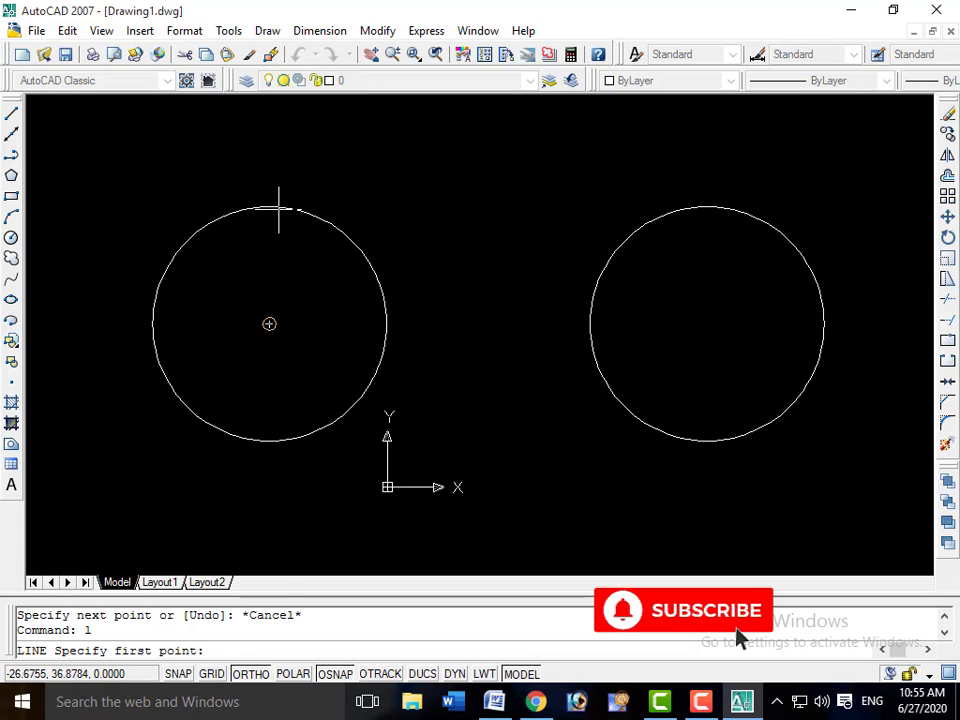
text(qau)
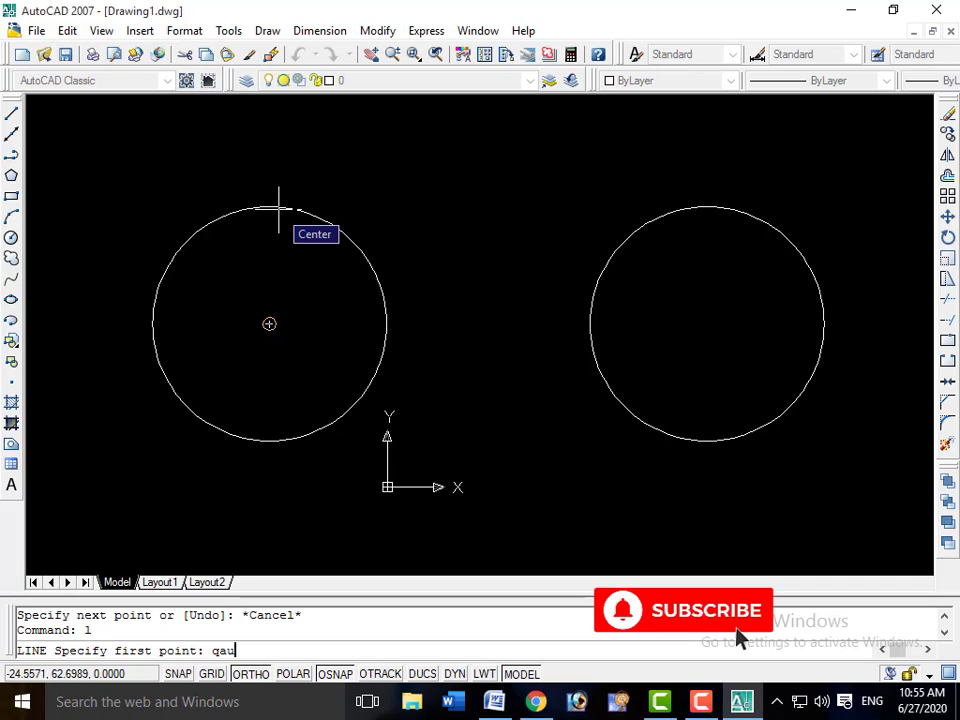
key(BackSpace)
key(BackSpace)
text(ua)
key(Return)
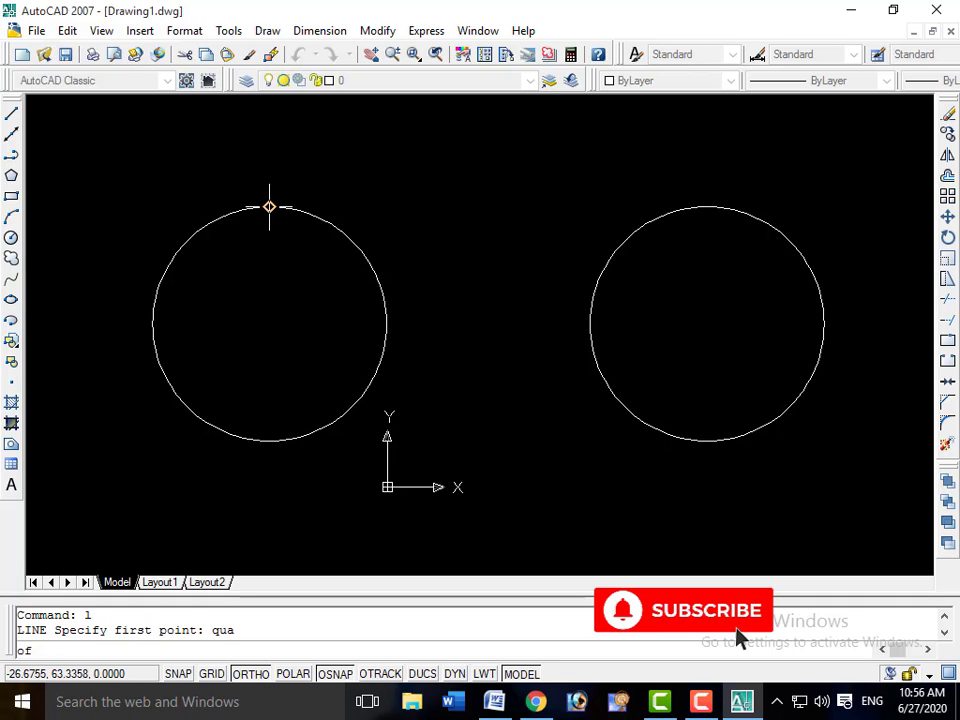
click(269, 207)
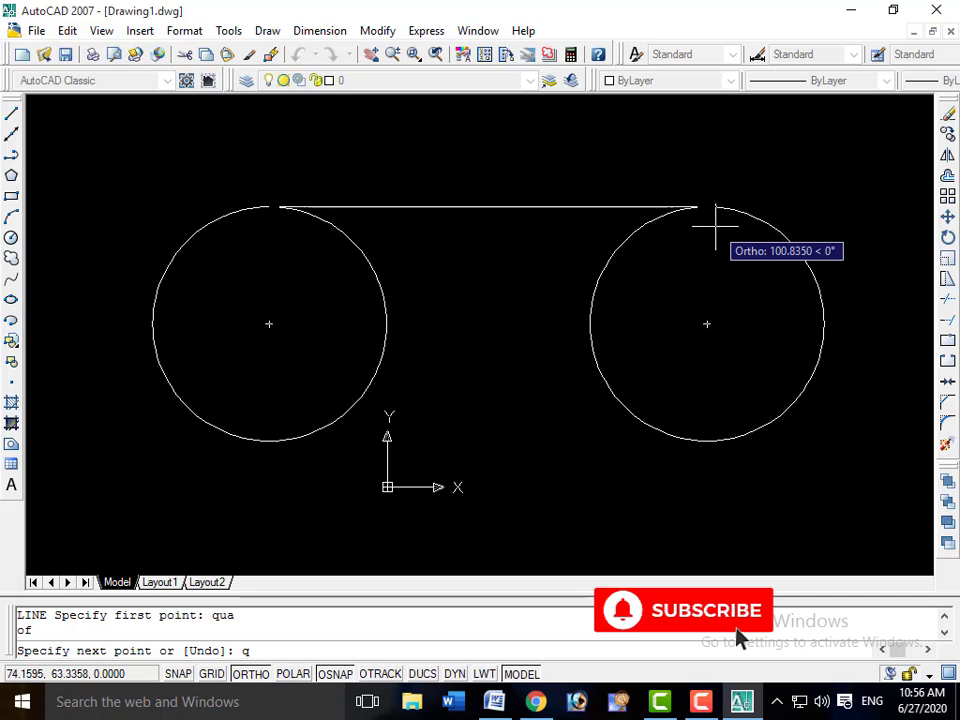
text(ua)
key(Return)
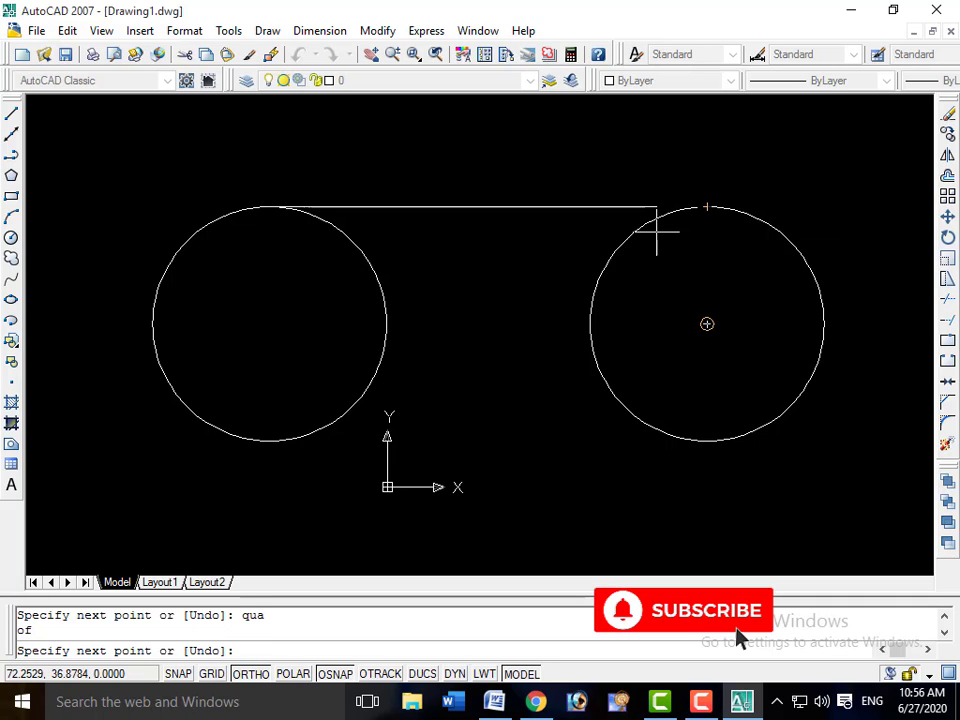
click(657, 232)
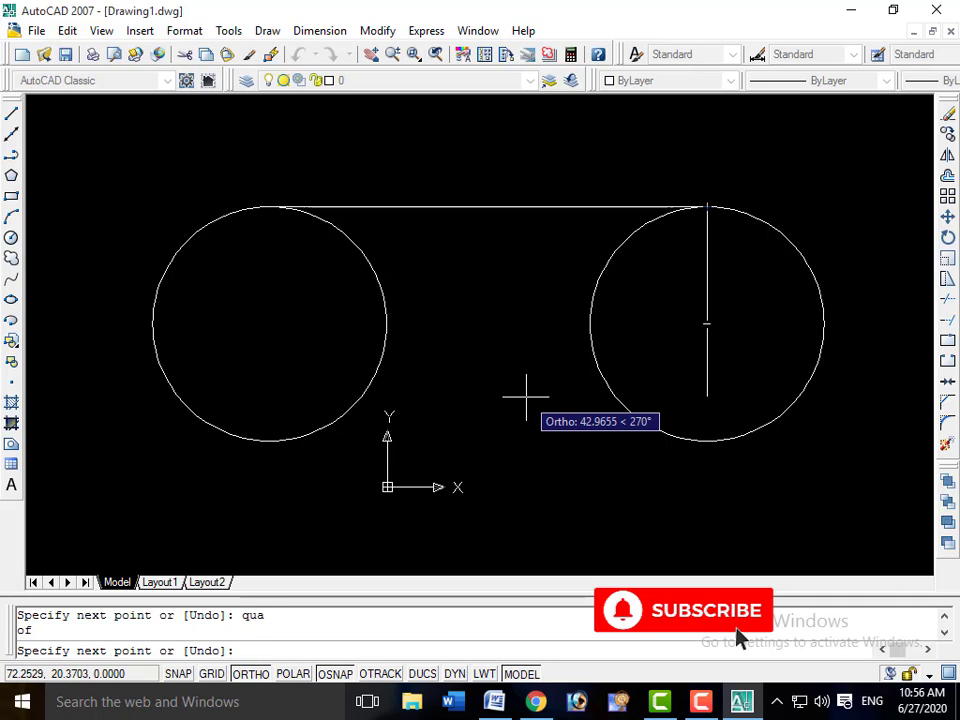
key(Escape)
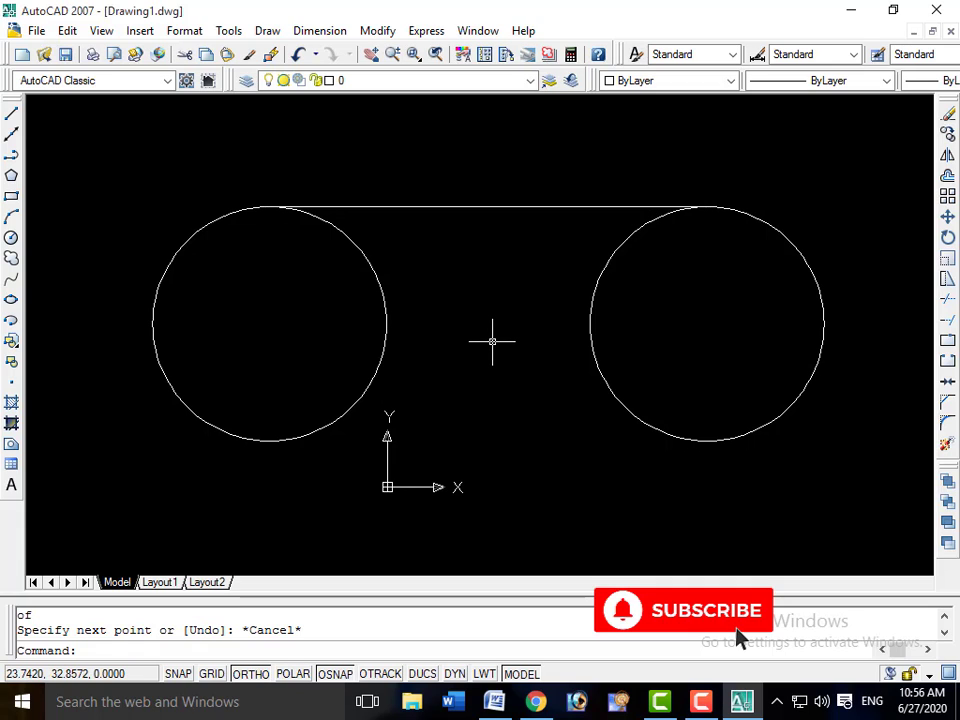
- Draw a line from the right circle's bottom quadrant to the left circle's bottom quadrant, using the Quadrant (qua) override for both ends
text(l)
key(Return)
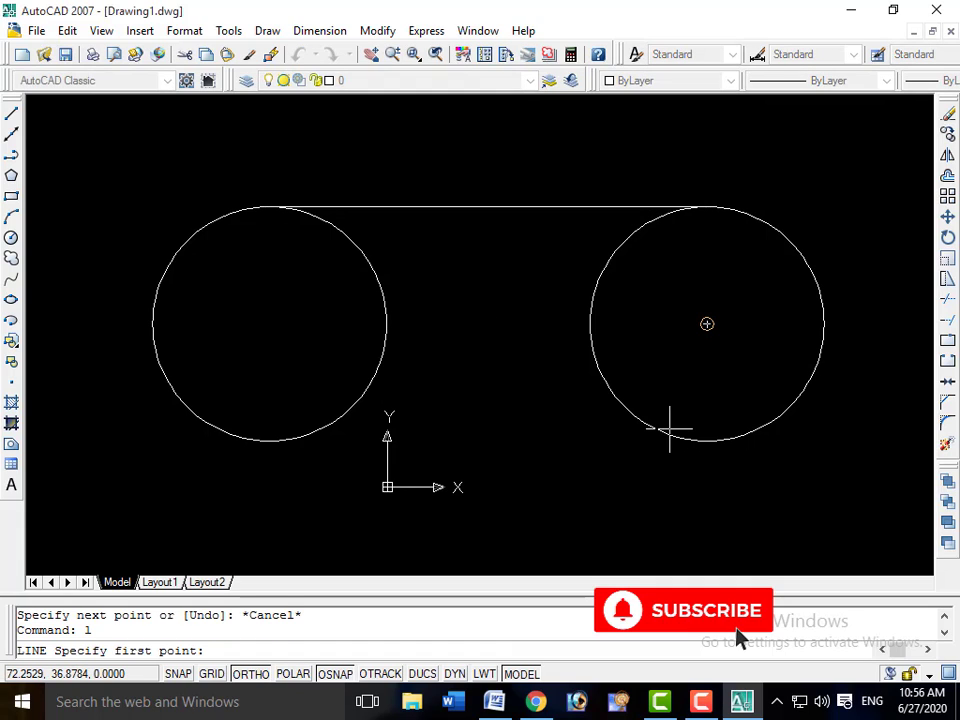
text(qua)
key(Return)
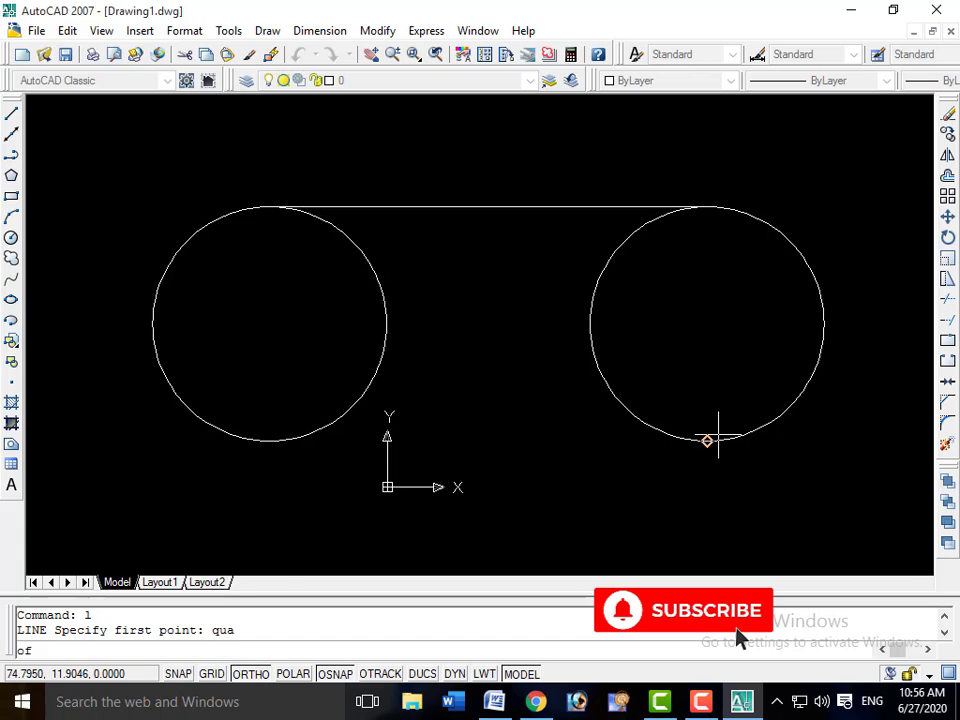
click(707, 441)
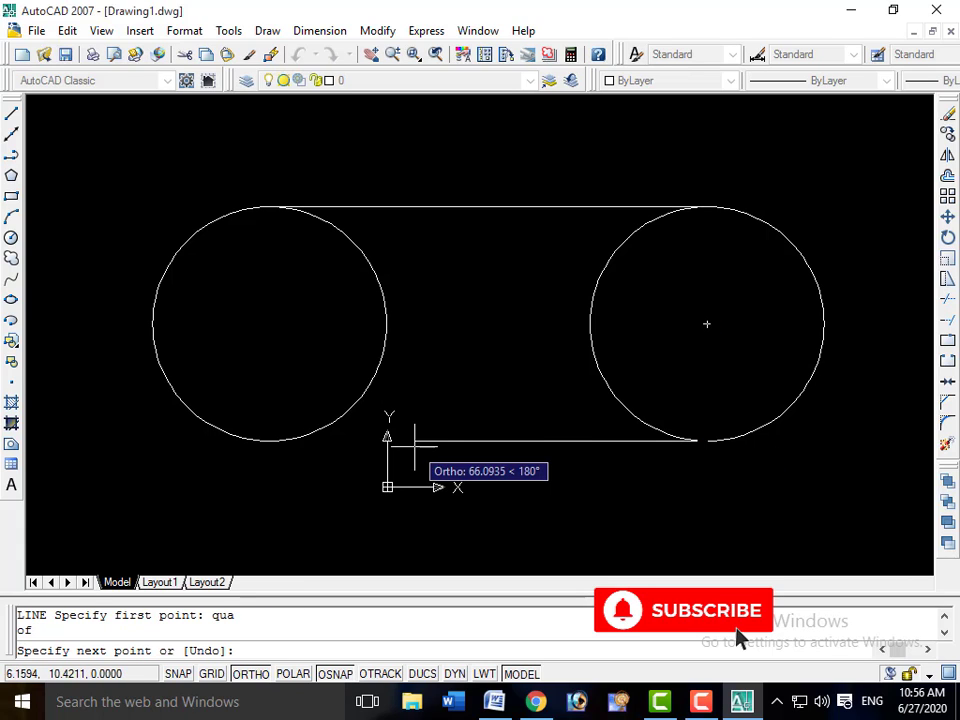
text(qua)
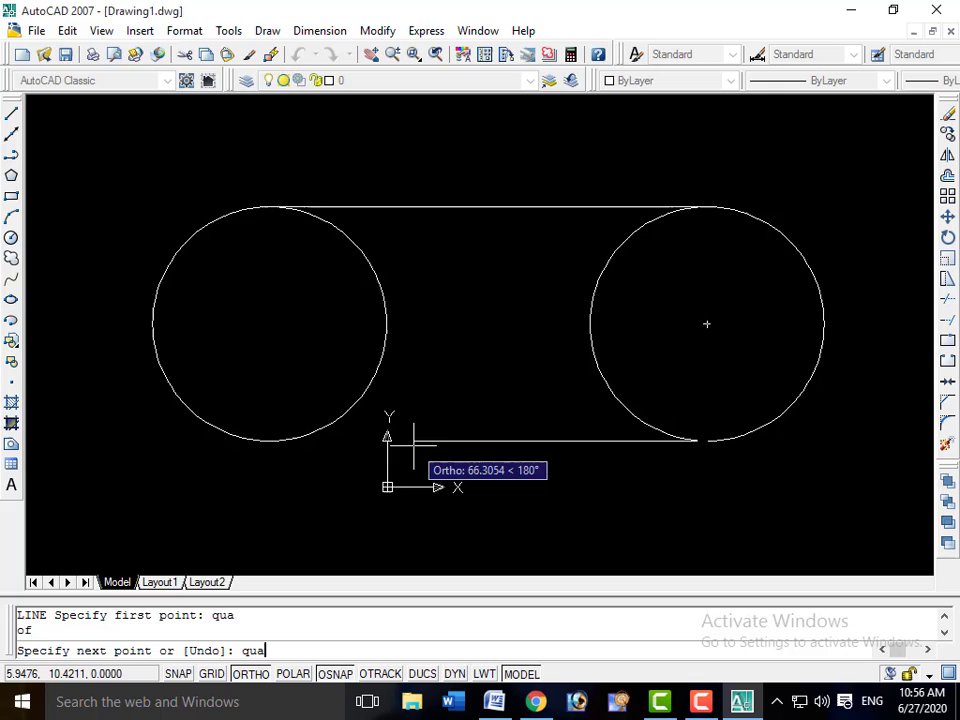
key(Return)
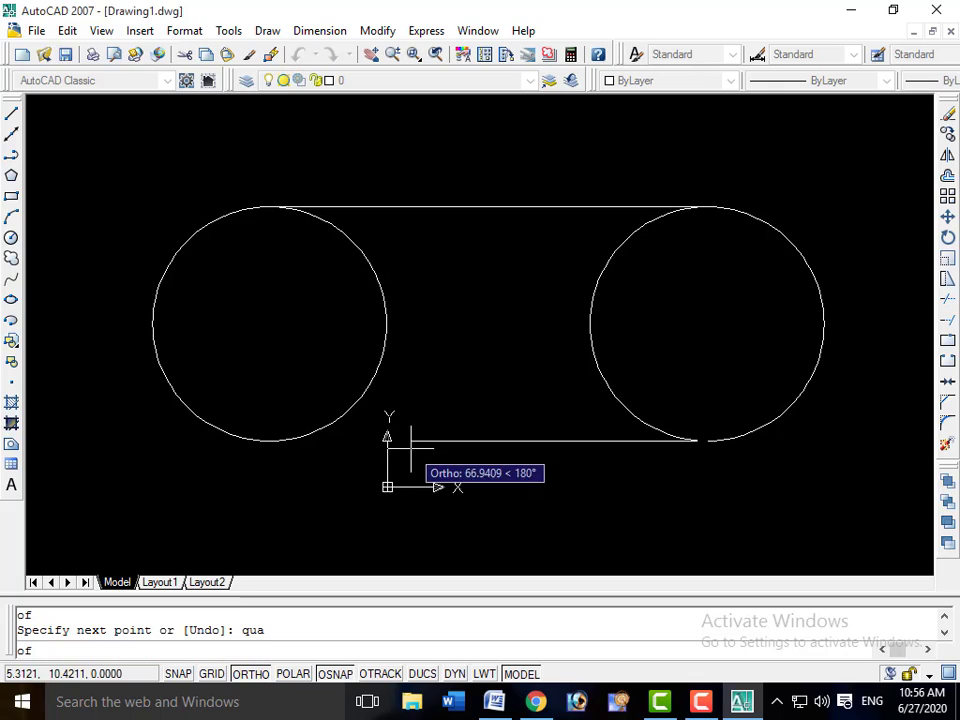
click(269, 441)
key(Escape)
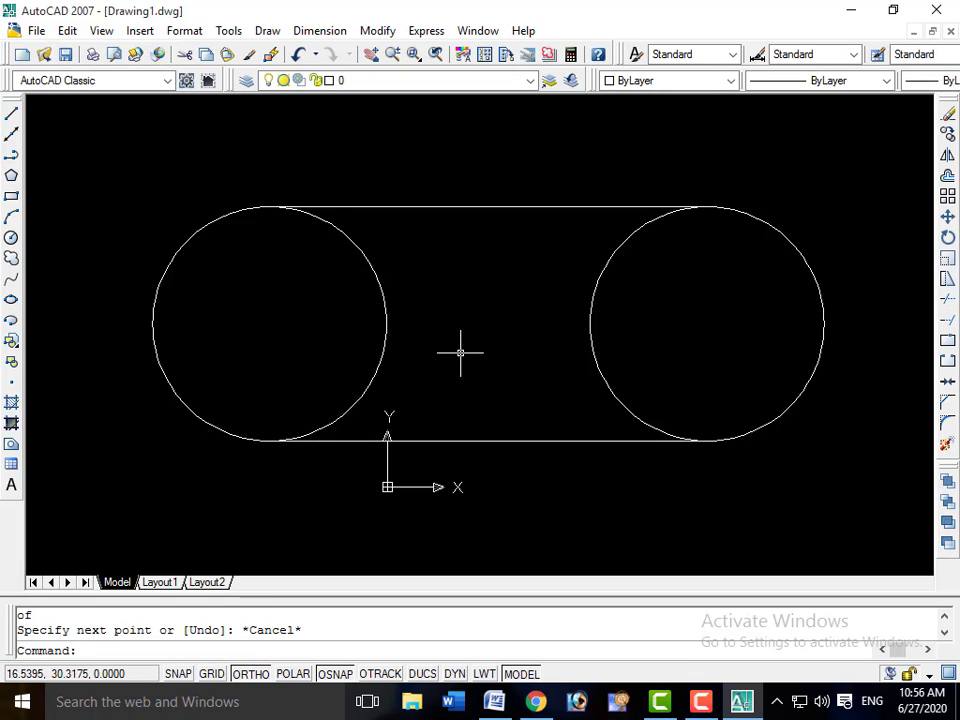
- Trim away the inner halves of both circles between the two connecting lines to form a slot outline
text(tr)
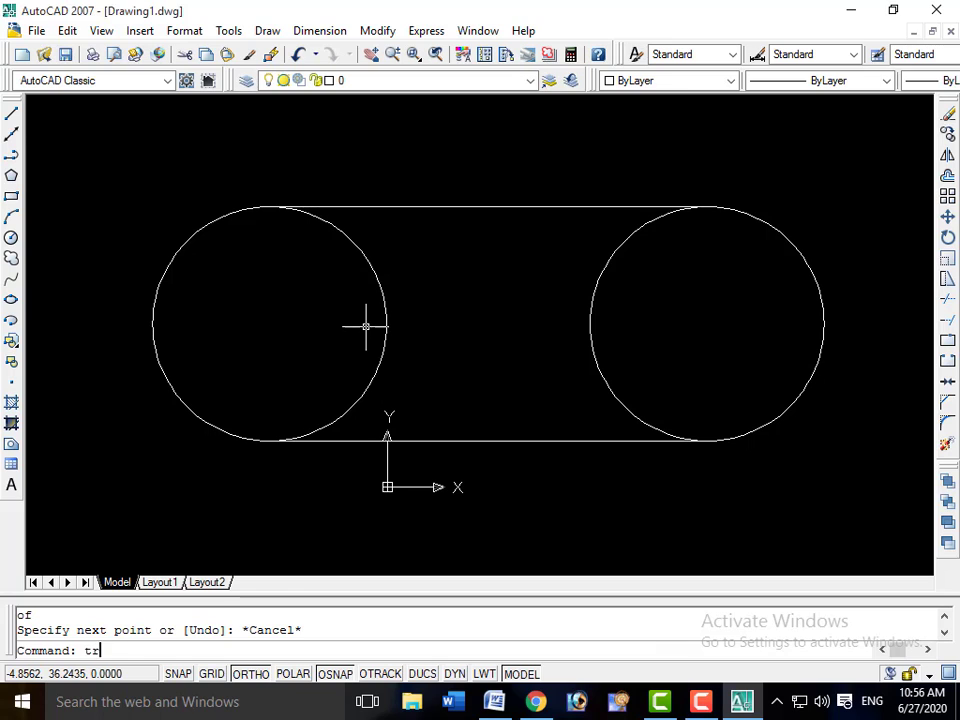
key(Return)
key(Return)
click(337, 305)
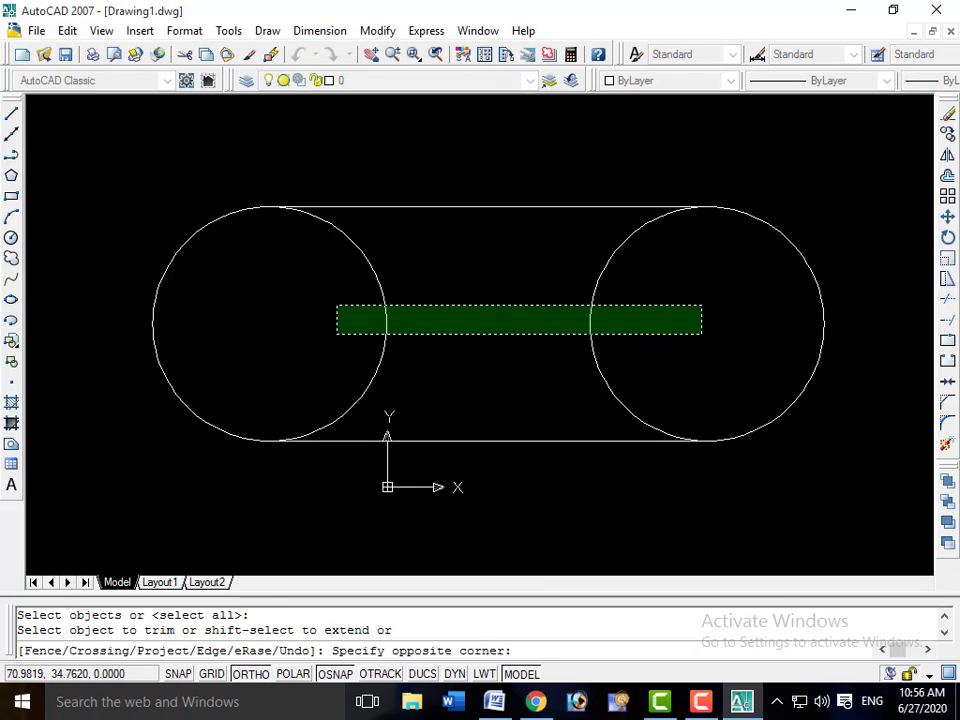
click(701, 334)
key(Escape)
- Erase the whole slot outline
scroll(624, 426, down, 2)
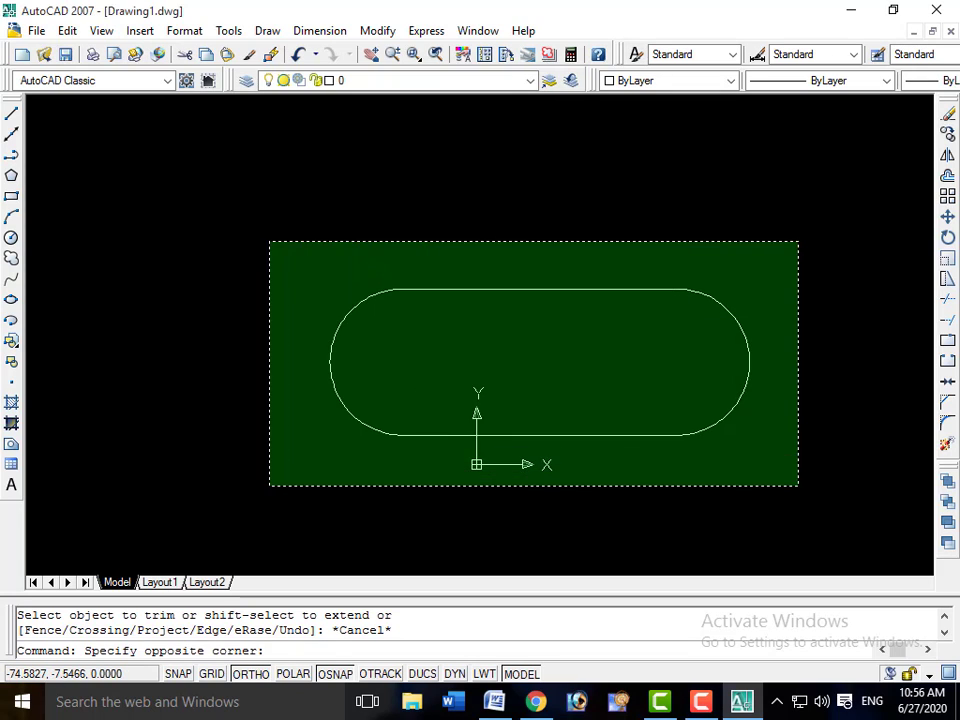
click(270, 485)
key(Delete)
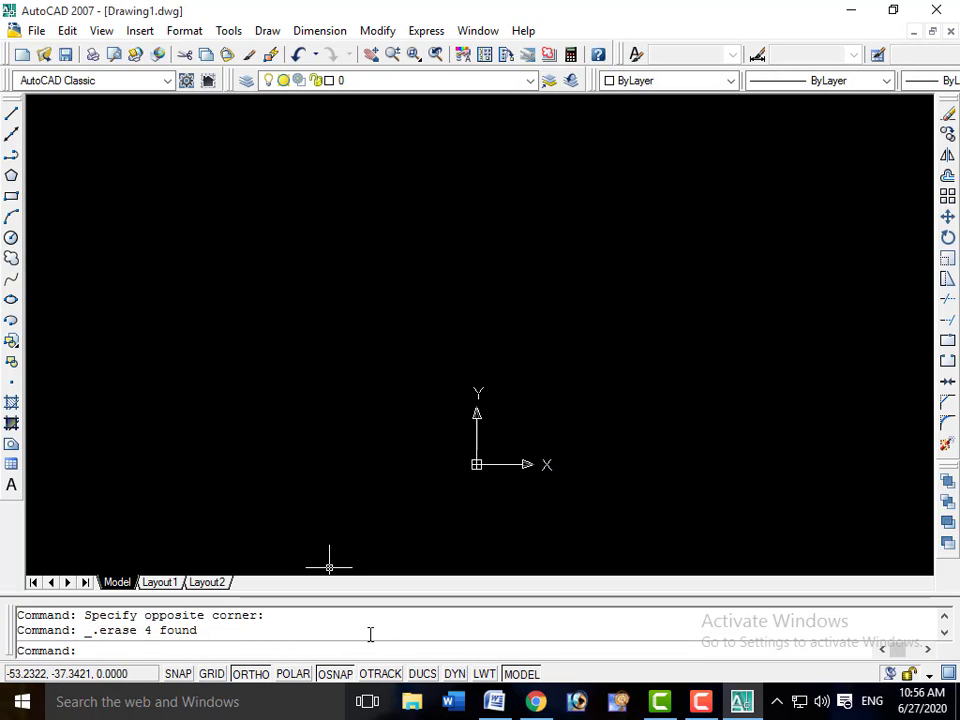
- Review the available Object Snap modes in the Drafting Settings and close the dialog without changing them
right_click(337, 674)
click(390, 656)
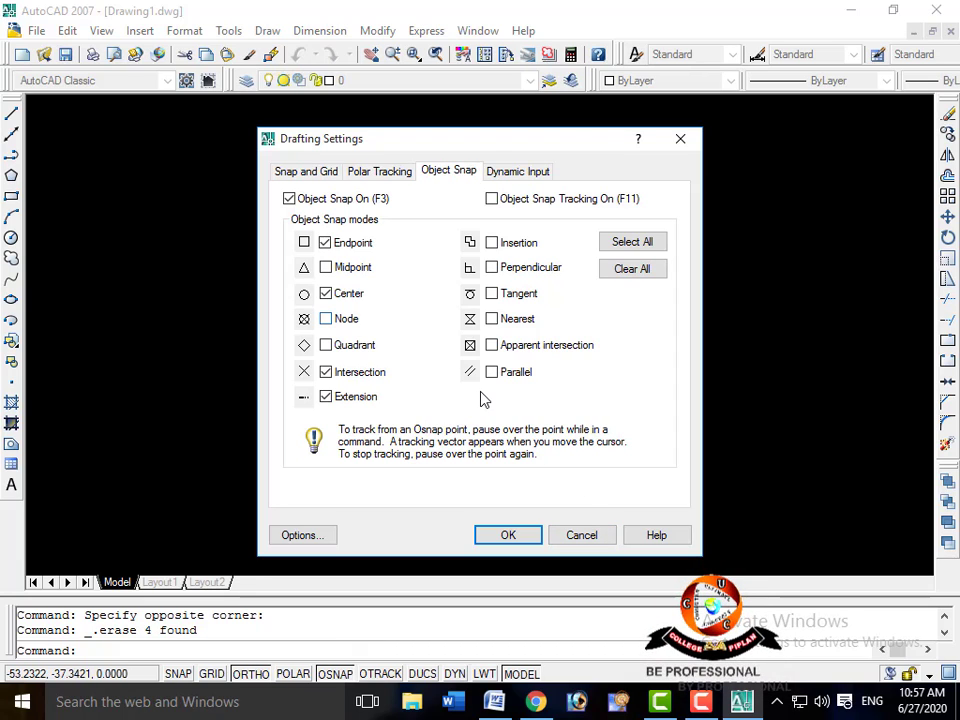
click(600, 535)
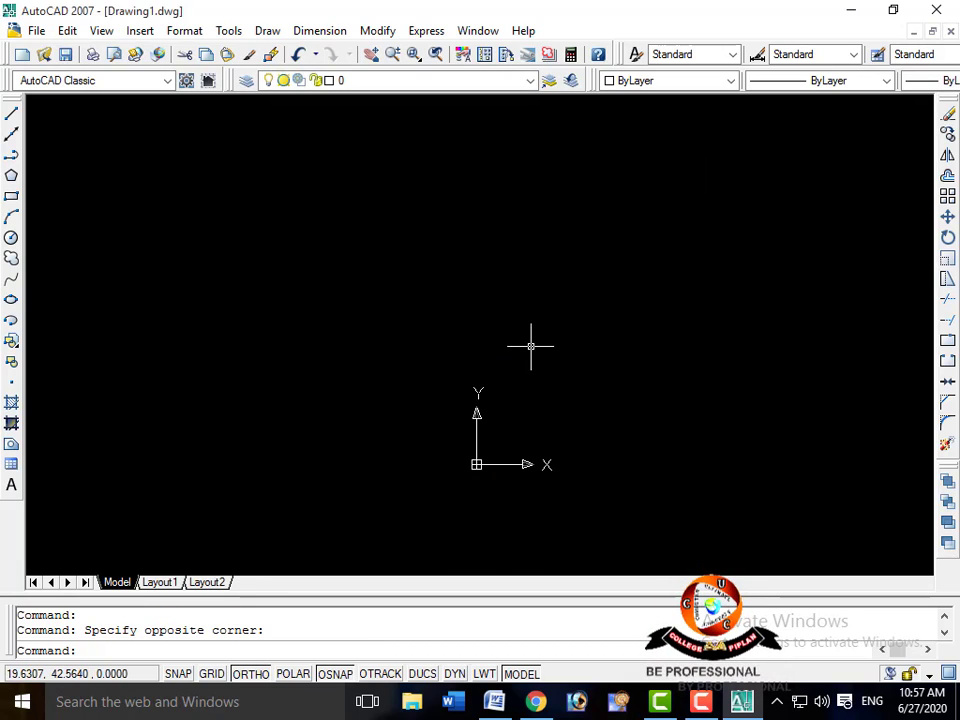
- Draw a circle with a radius of about 48 units above and around the origin
text(c)
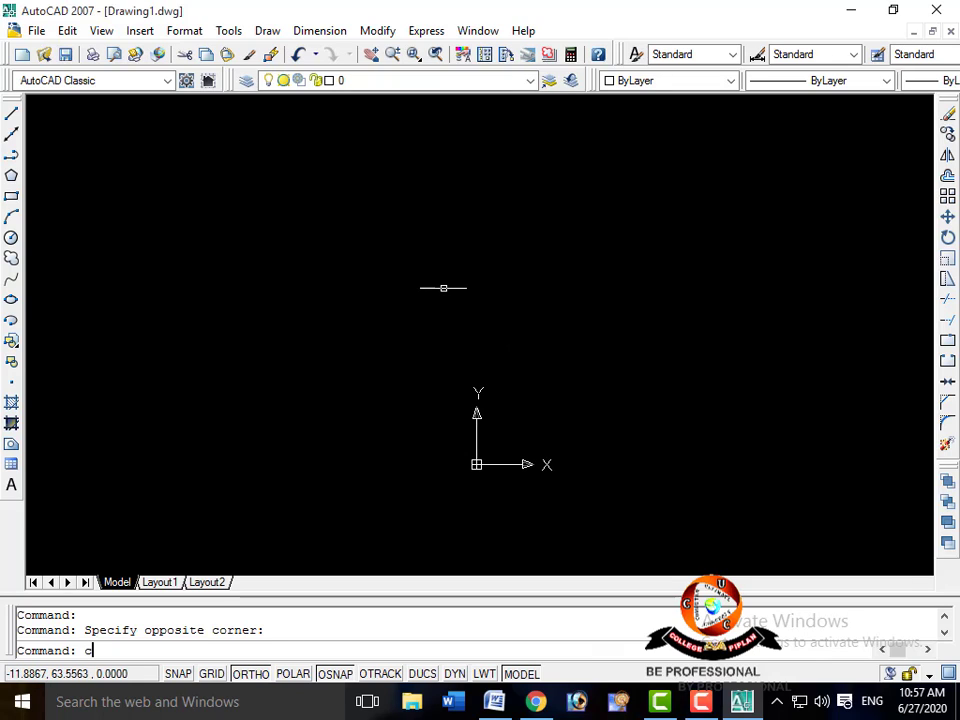
key(Return)
click(430, 323)
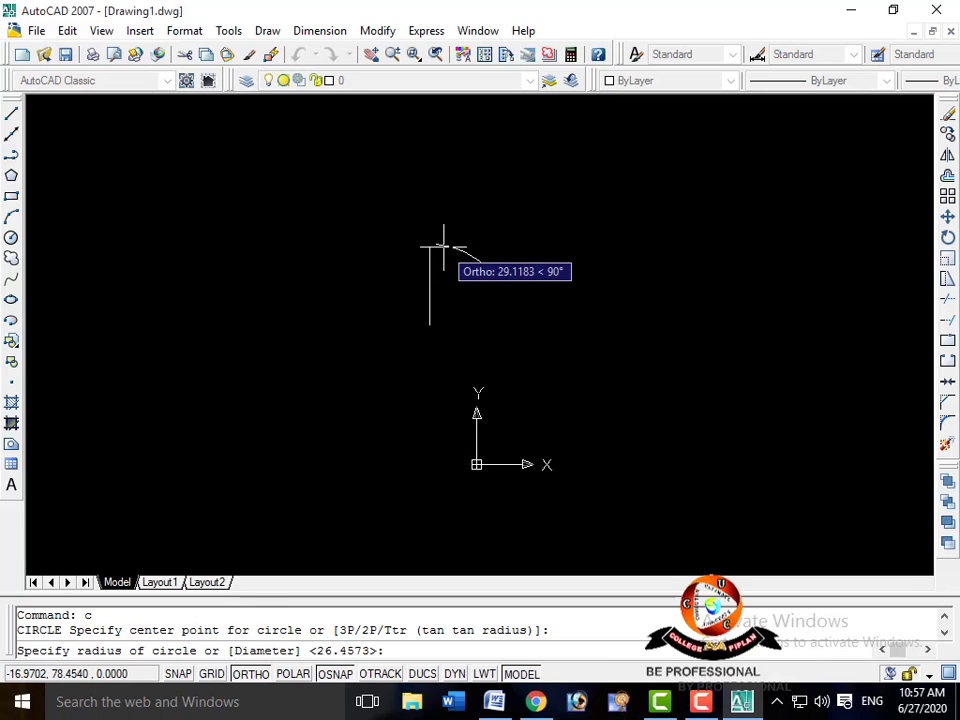
click(432, 191)
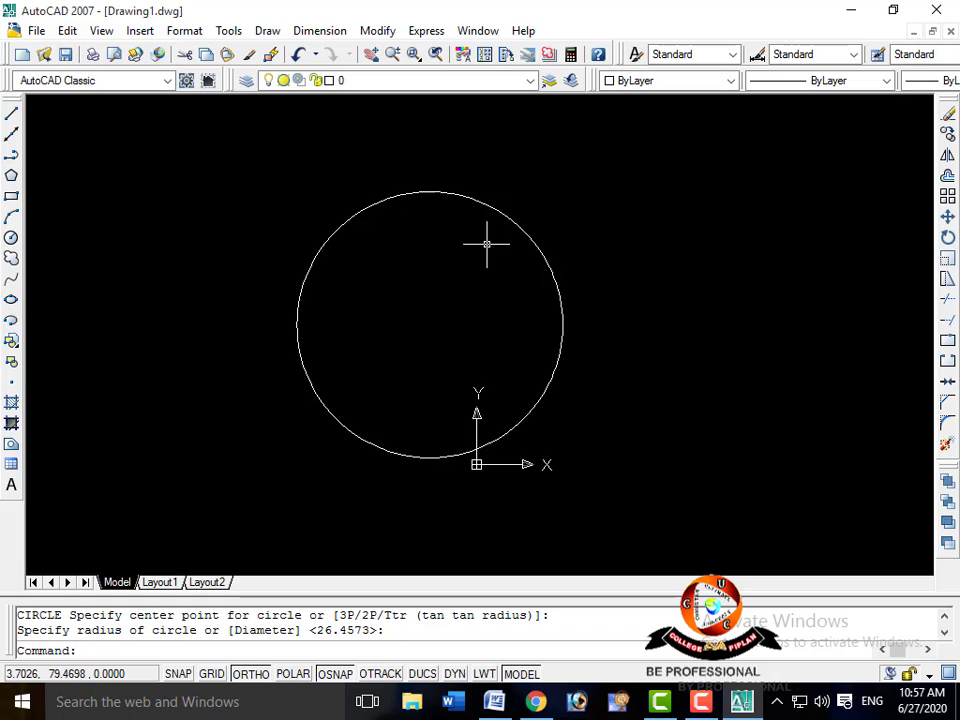
- Divide the circle into 5 equal segments with the Divide command
text(civ)
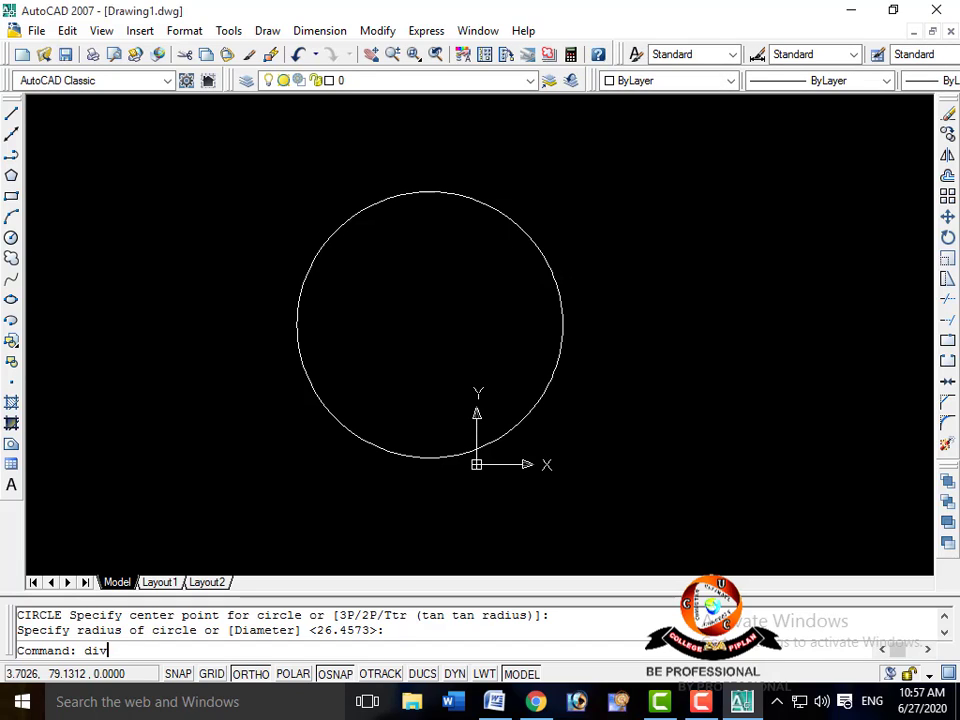
key(Return)
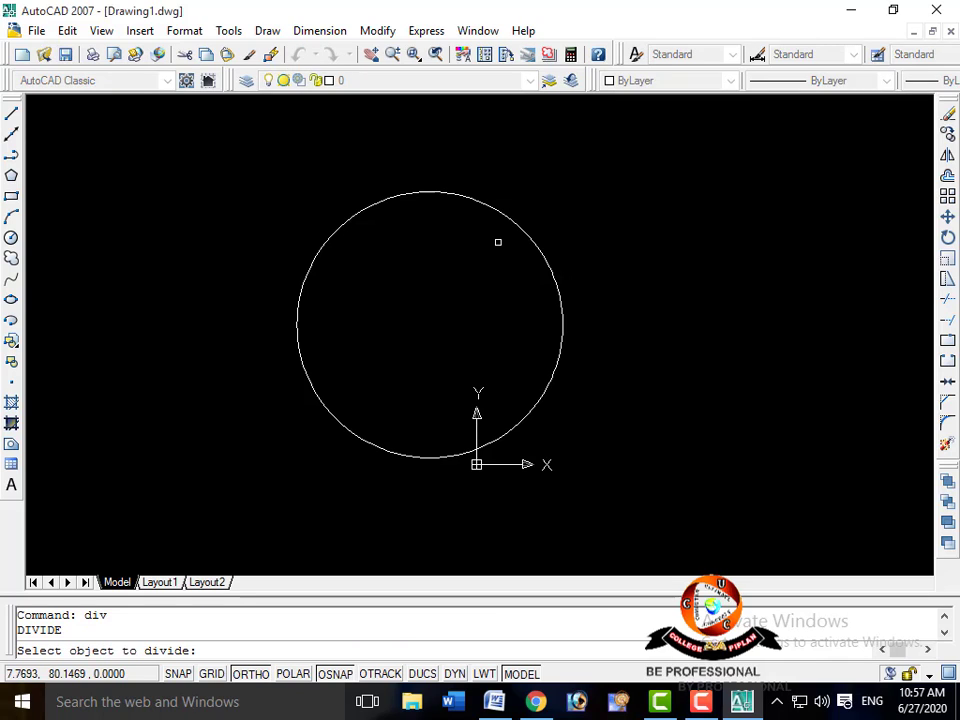
click(509, 218)
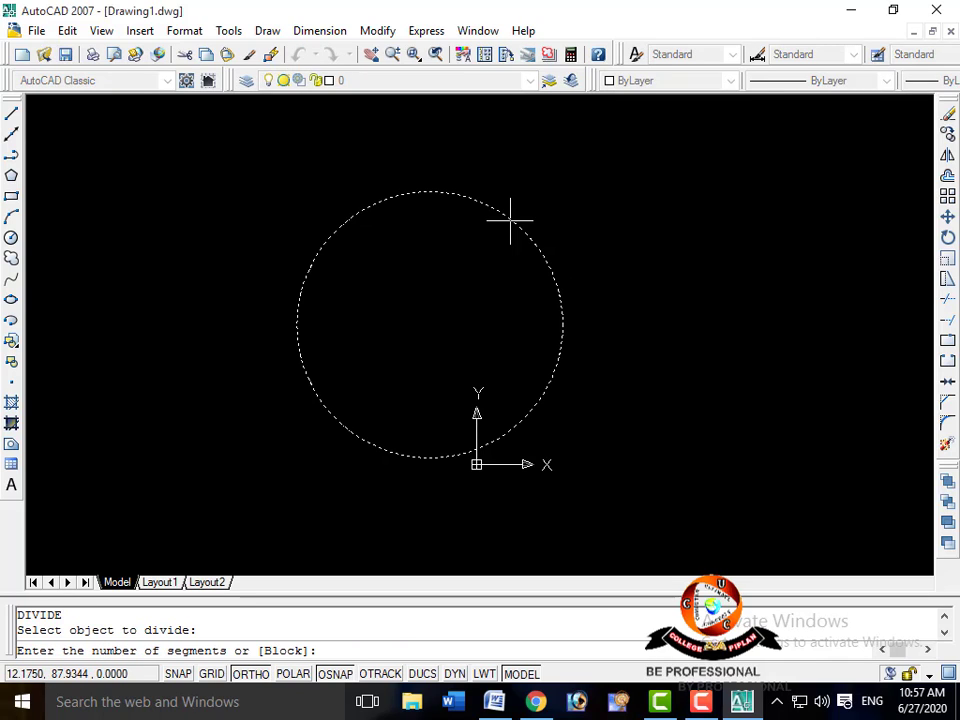
text(5)
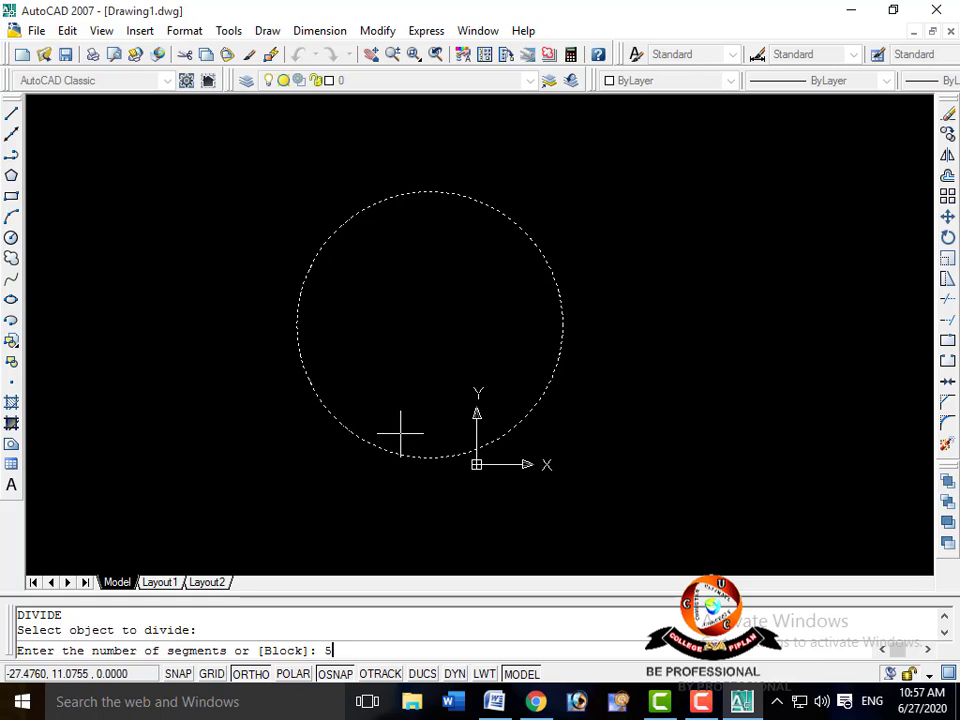
key(Return)
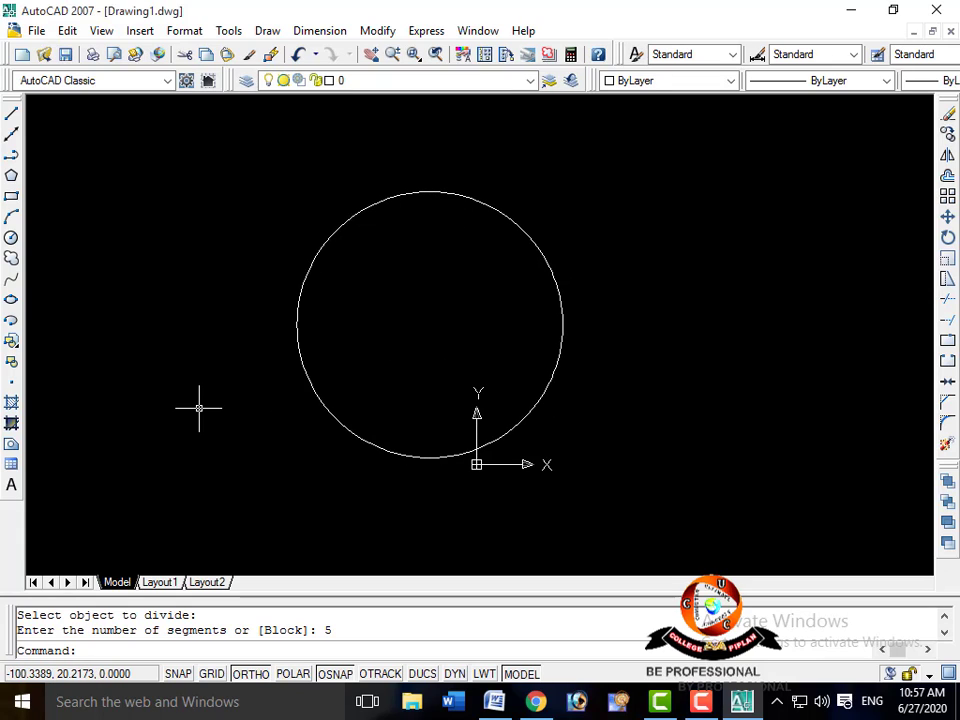
- Set the point display variable PDMODE to 1
text(pd)
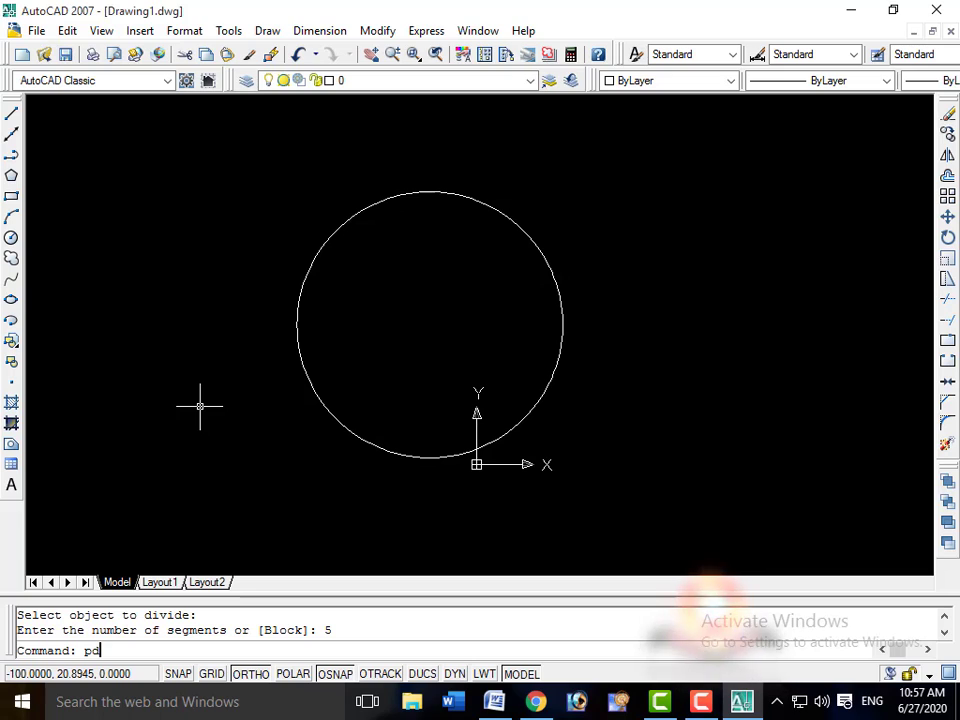
text(mode)
key(Return)
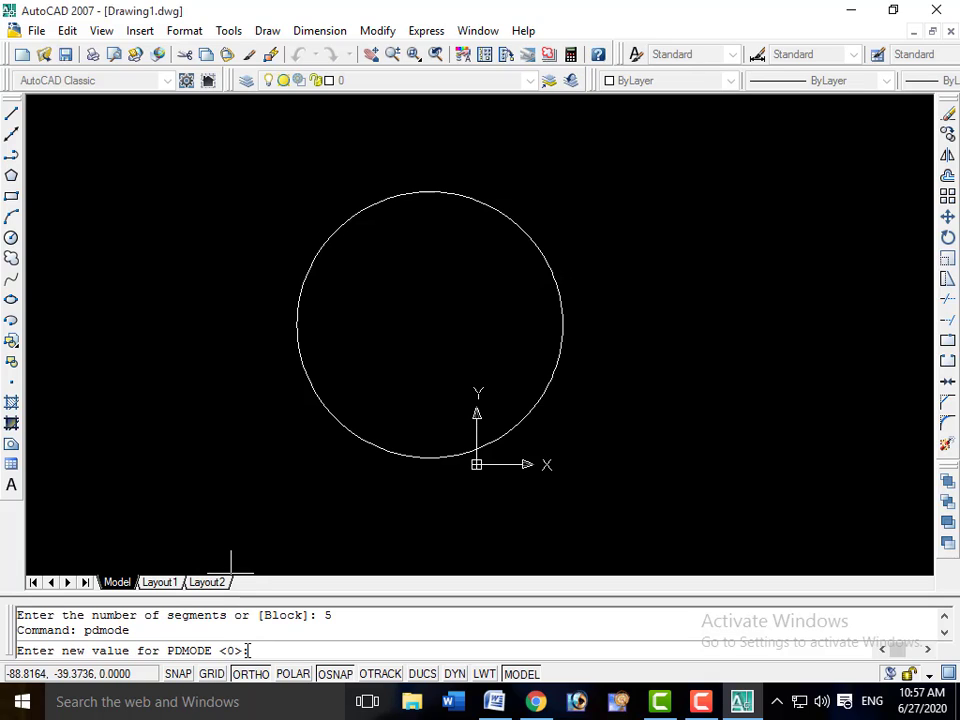
text(1)
key(Return)
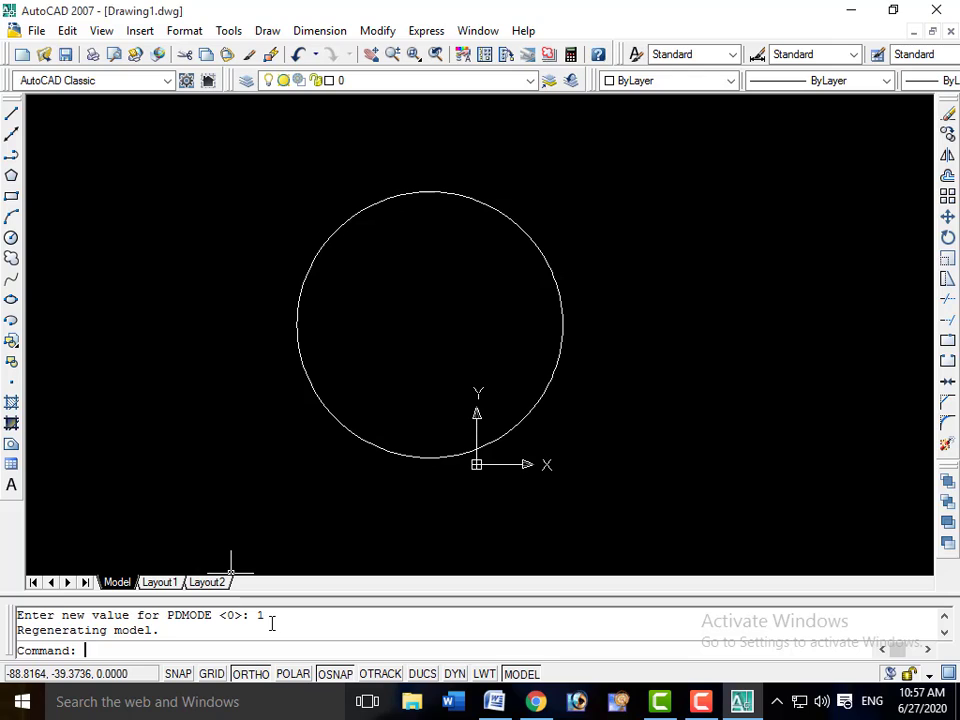
- Set PDMODE to 2 to display the circle's division points as plus-shaped markers
text(pdmode)
key(Return)
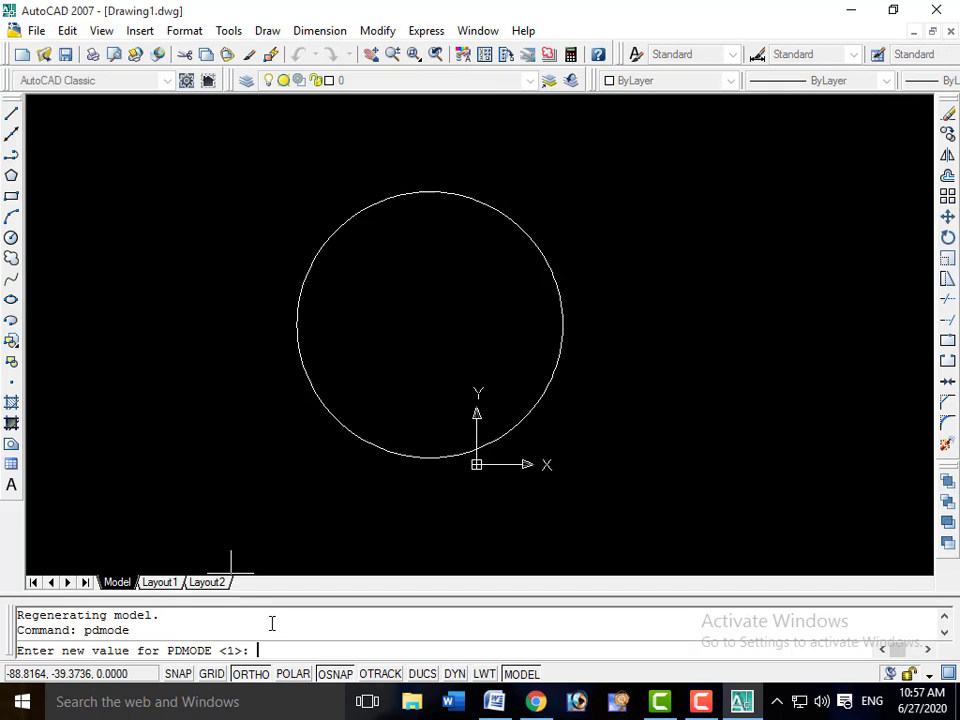
text(2)
key(Return)
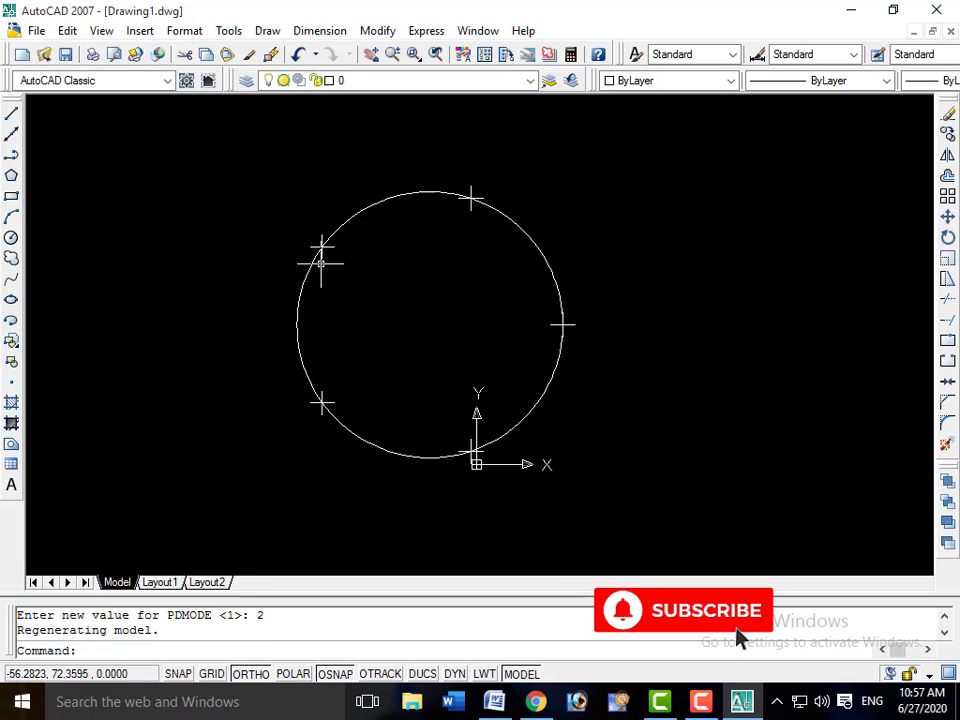
- Set PDMODE to 3 to display the circle's division points as X-shaped markers
text(pdma)
key(BackSpace)
text(ode)
key(Return)
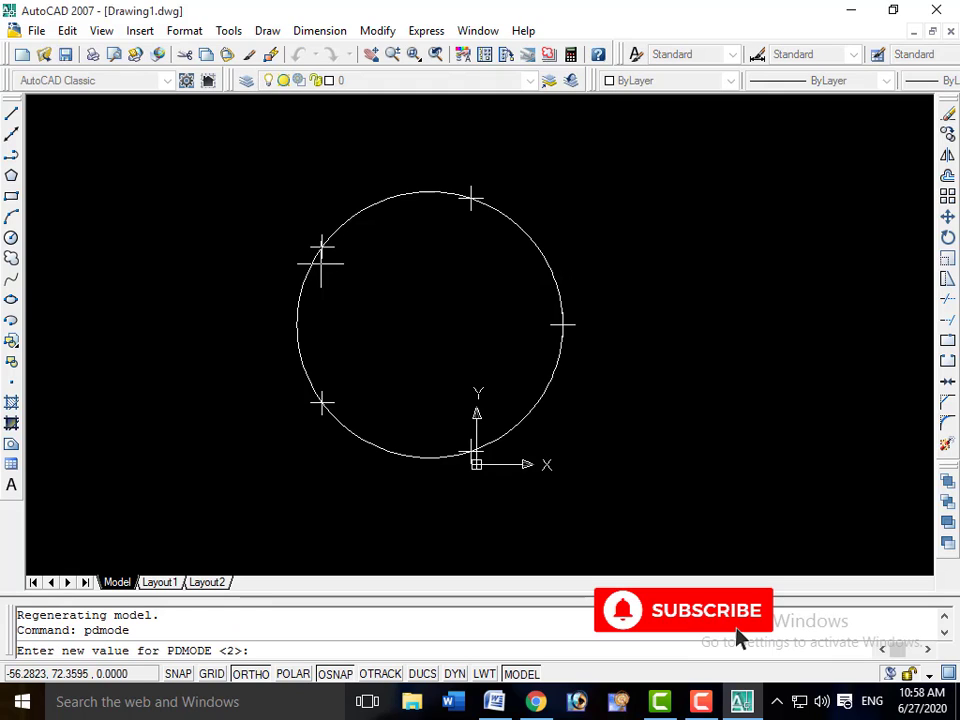
text(3)
key(Return)
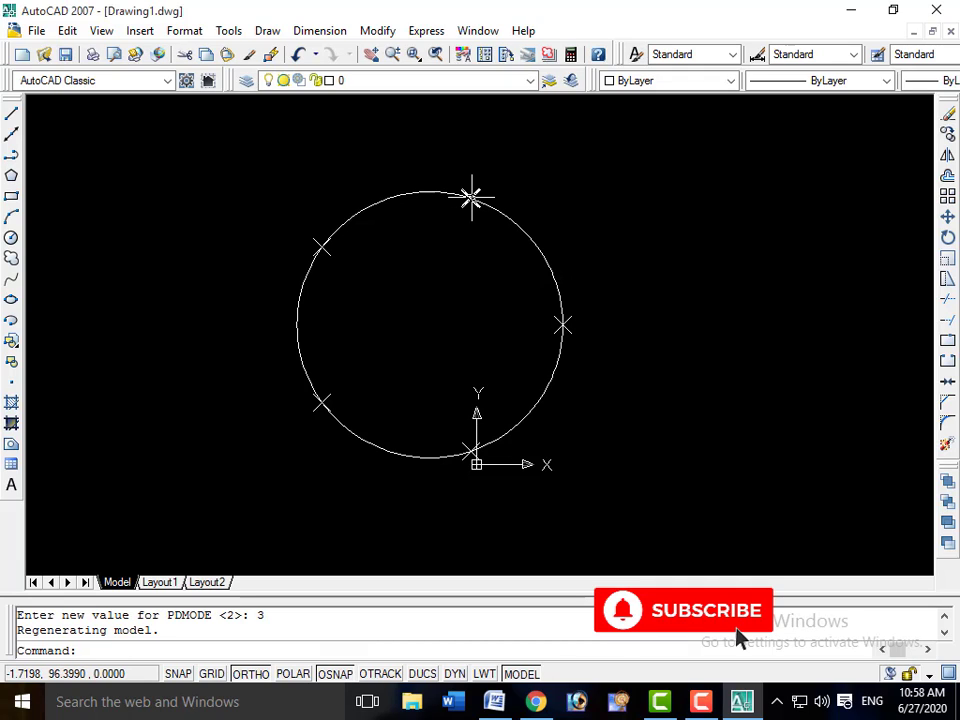
- Draw a horizontal line about 104 units long rightward from the circle's uppermost division point, using the Node (nod) override for its start
text(l)
key(Return)
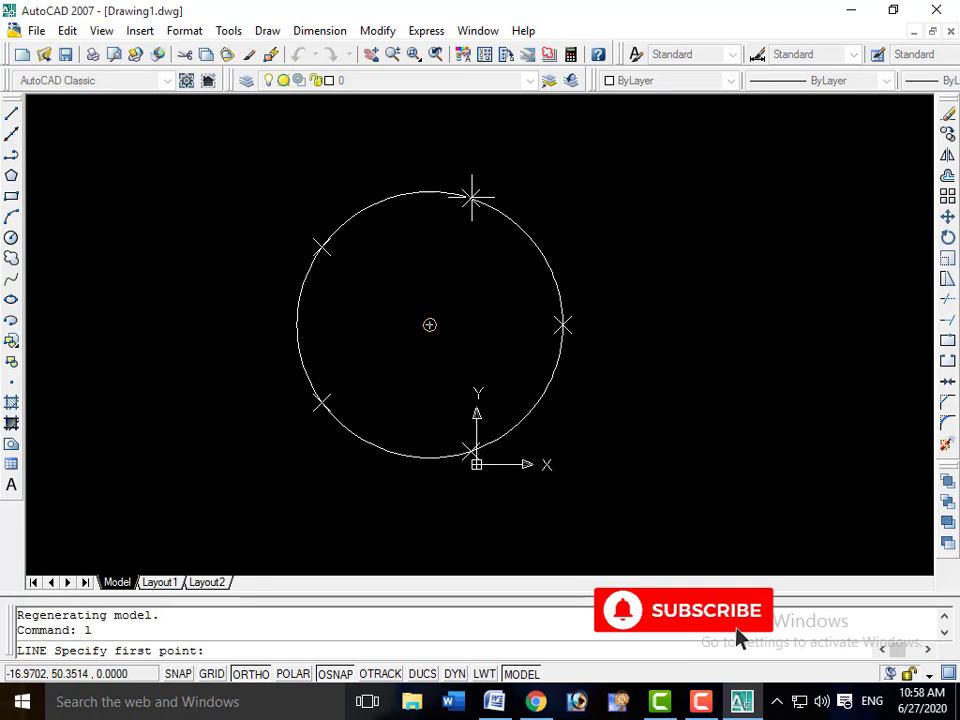
text(nod)
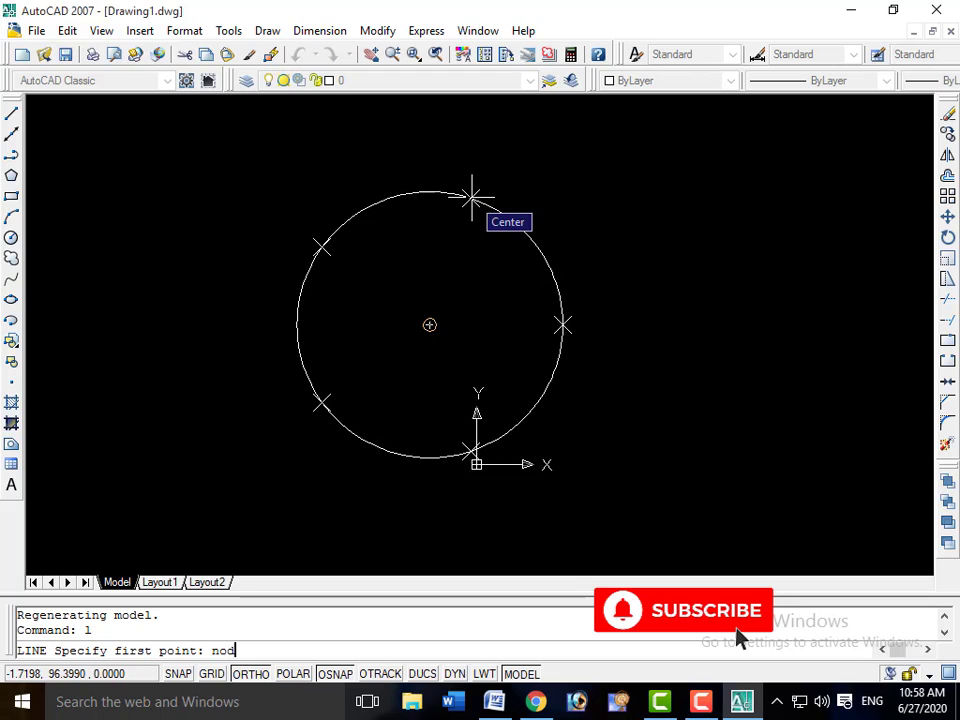
key(Return)
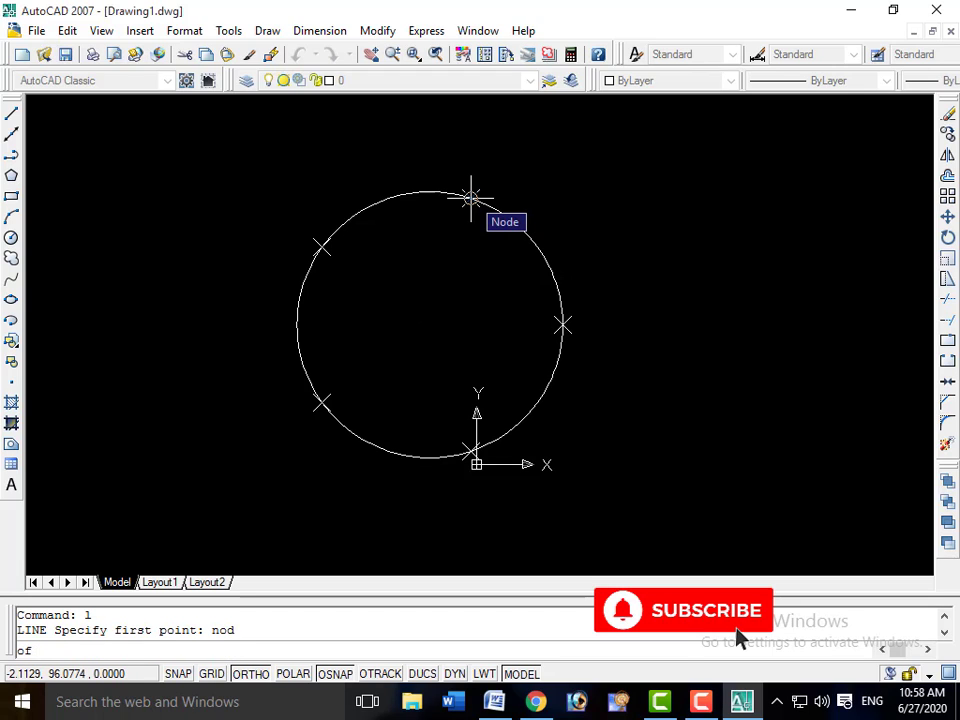
click(471, 197)
click(760, 198)
click(760, 198)
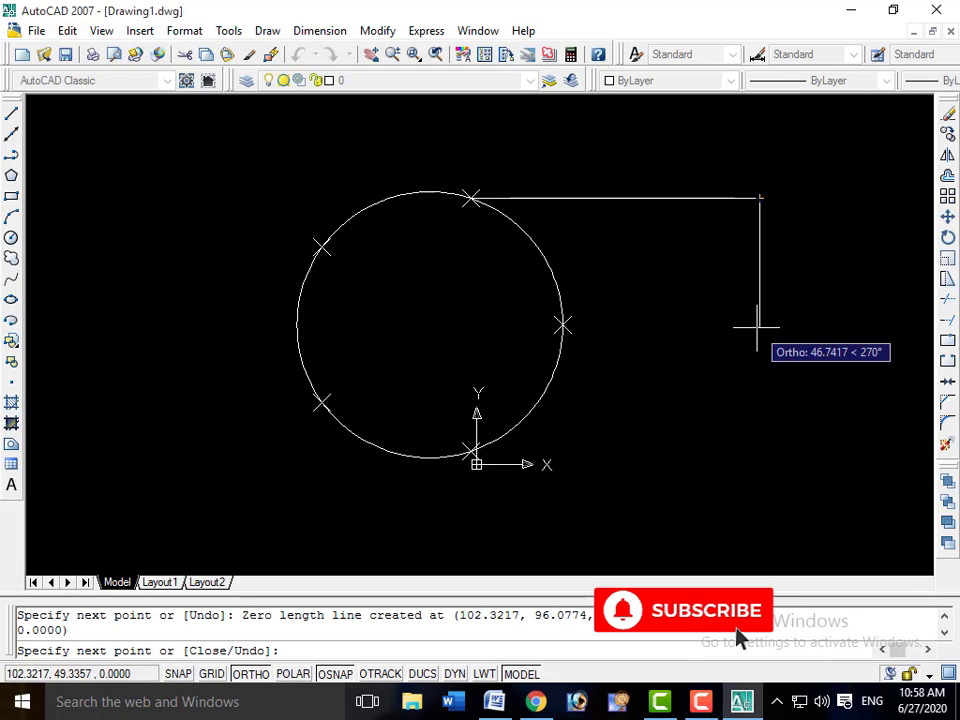
key(Escape)
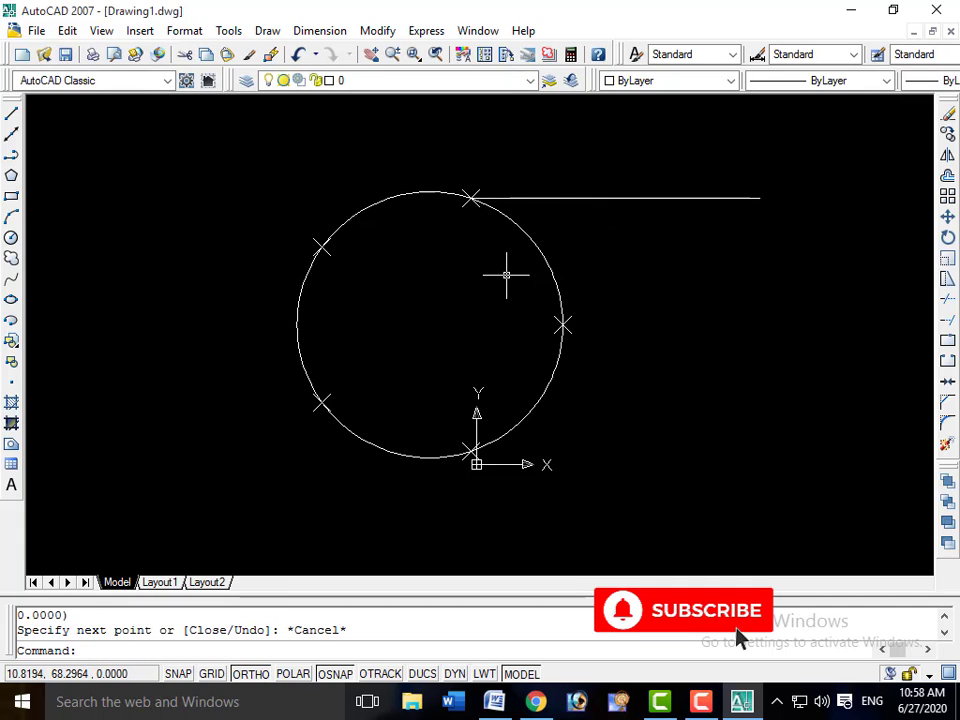
- Draw a slanted line from outside the circle's lower left to just short of its center, with Ortho turned off
text(l)
key(Return)
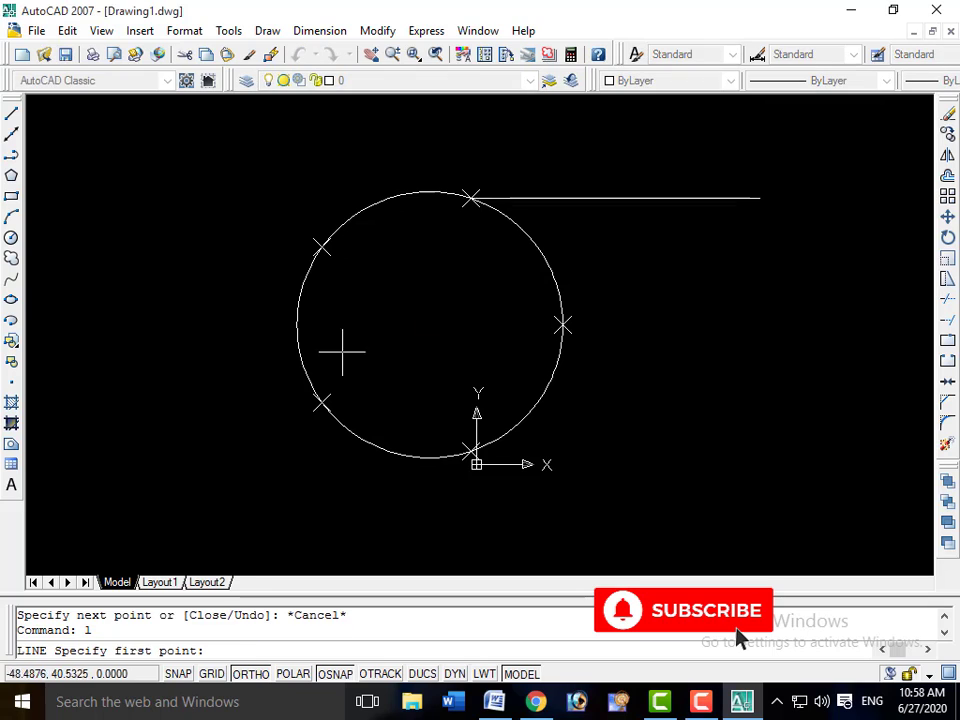
click(230, 375)
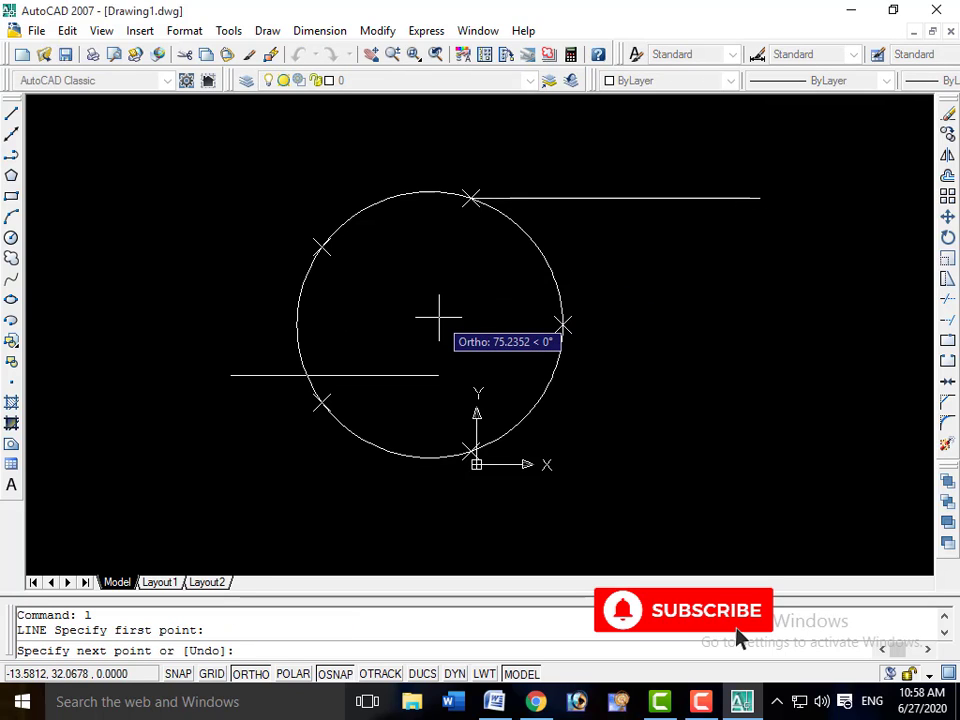
key(F8)
click(414, 312)
key(Escape)
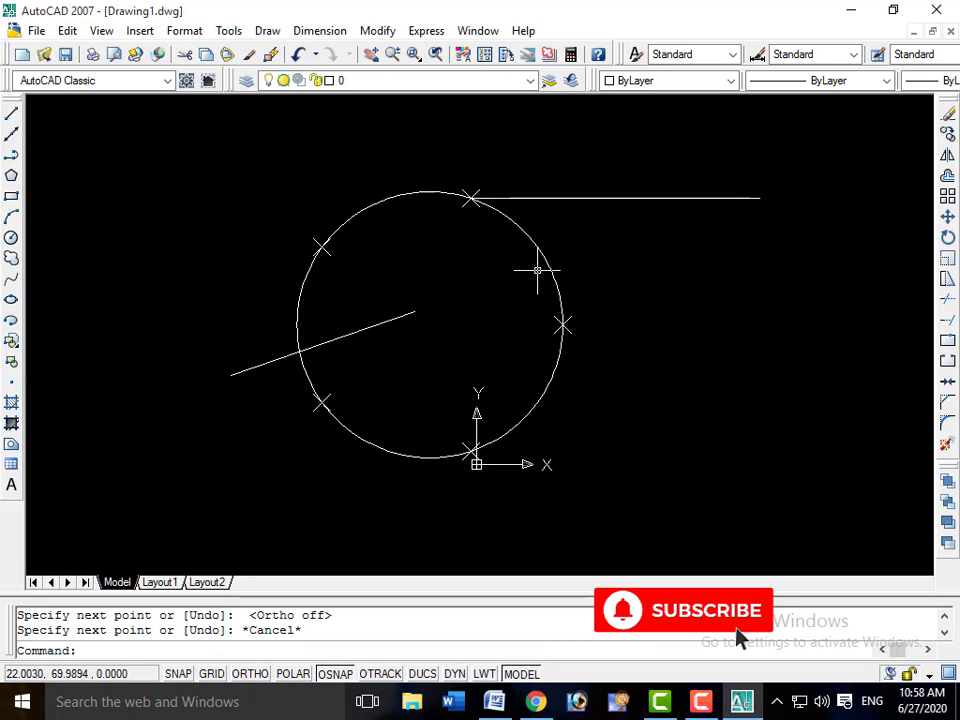
- Extend the slanted line's inner end across the circle and on to the horizontal line, using all objects as boundaries
text(ex)
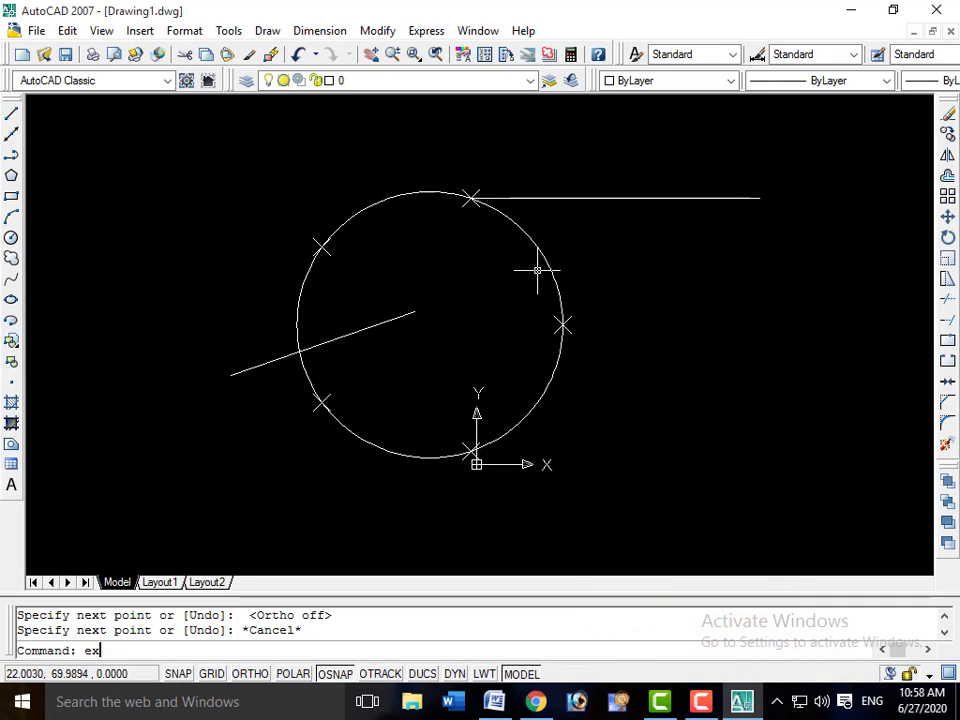
key(Return)
key(Return)
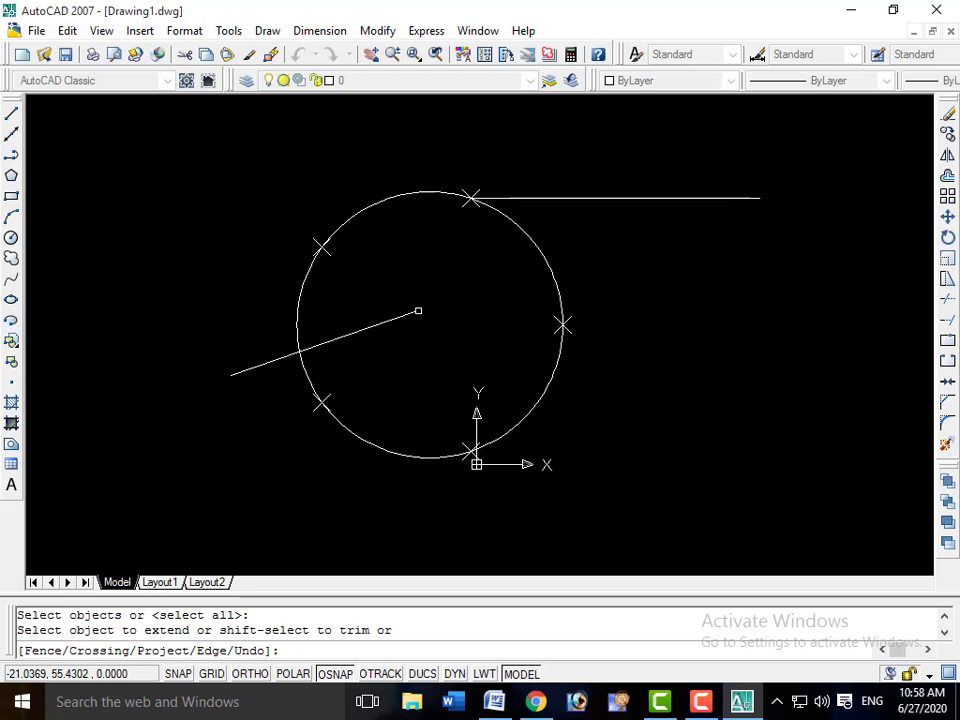
click(412, 315)
click(538, 270)
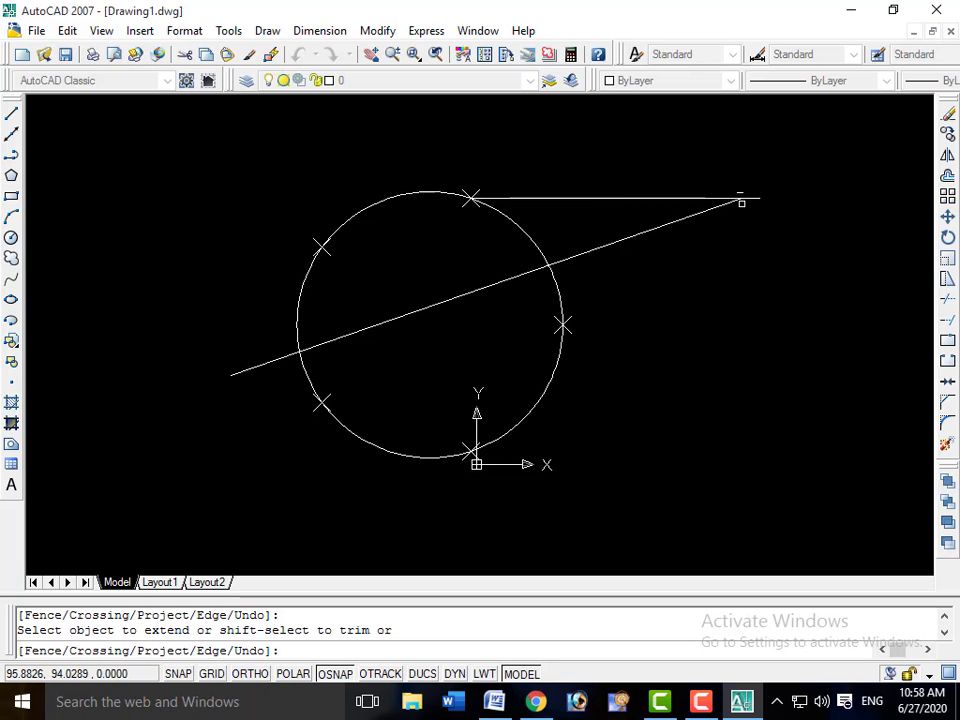
- Review the Object Snap modes in the Drafting Settings and cancel the dialog without changes
click(370, 659)
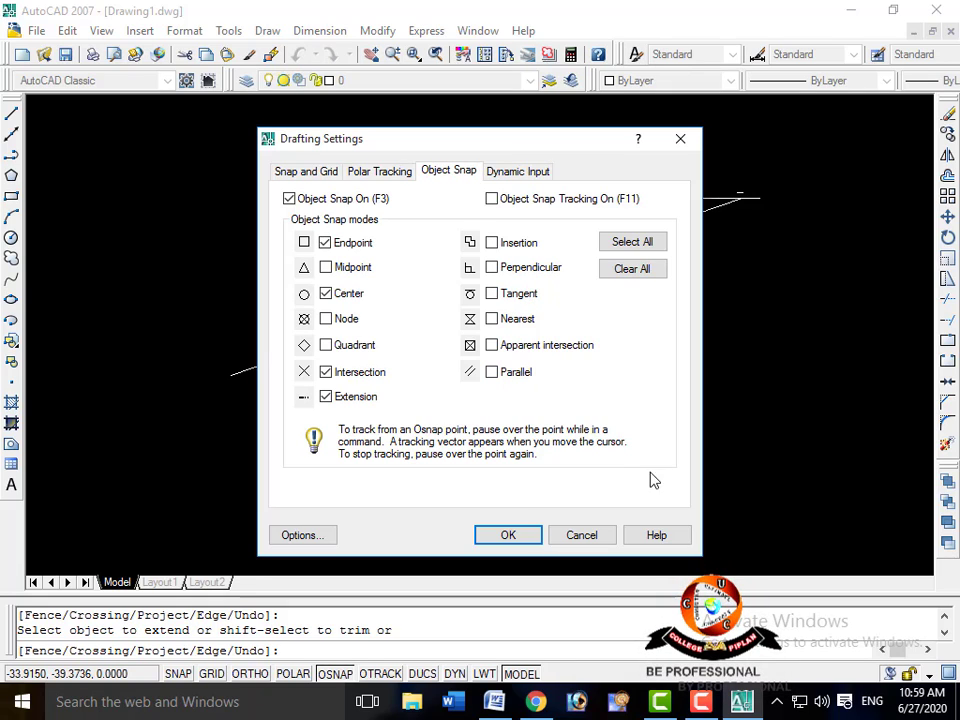
click(582, 535)
scroll(561, 472, down, 2)
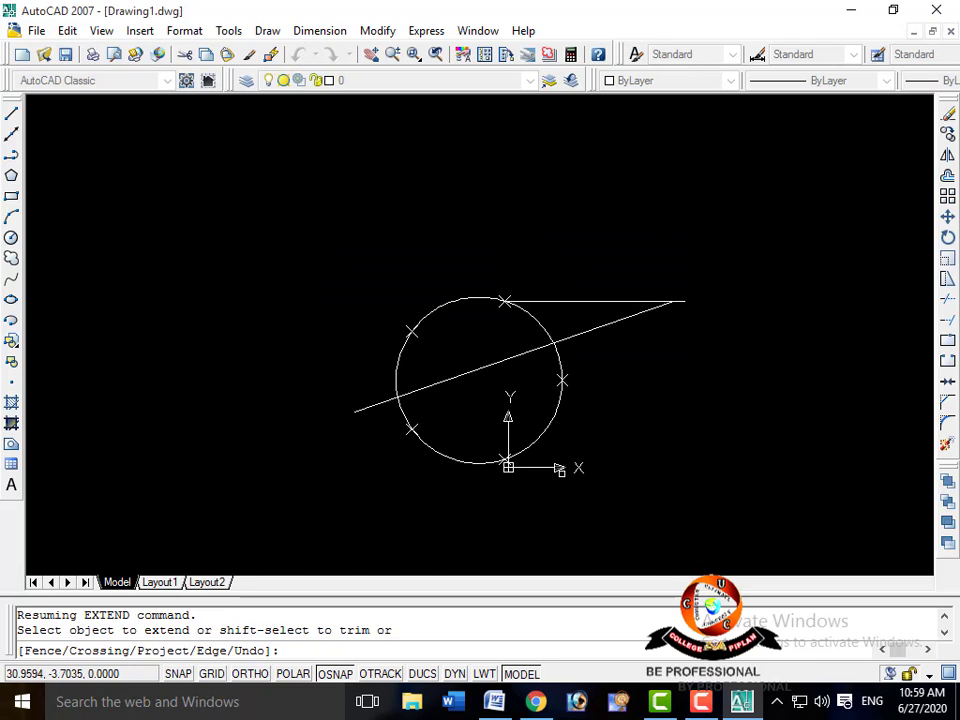
- Undo the slanted line's extension and erase all objects in the drawing
key(ctrl+z)
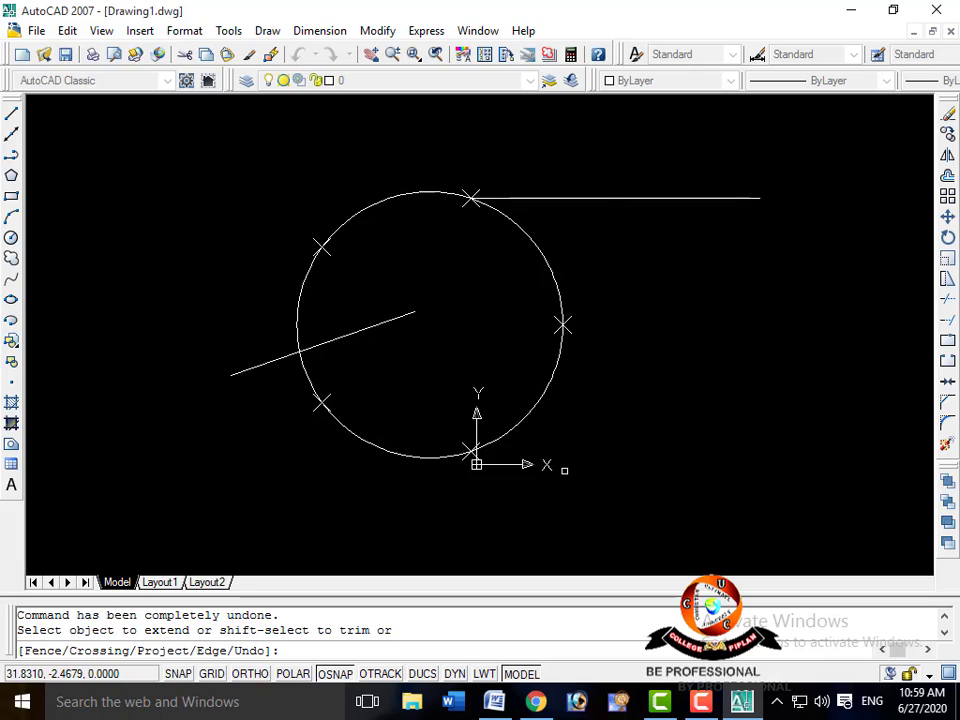
key(ctrl+a)
key(Delete)
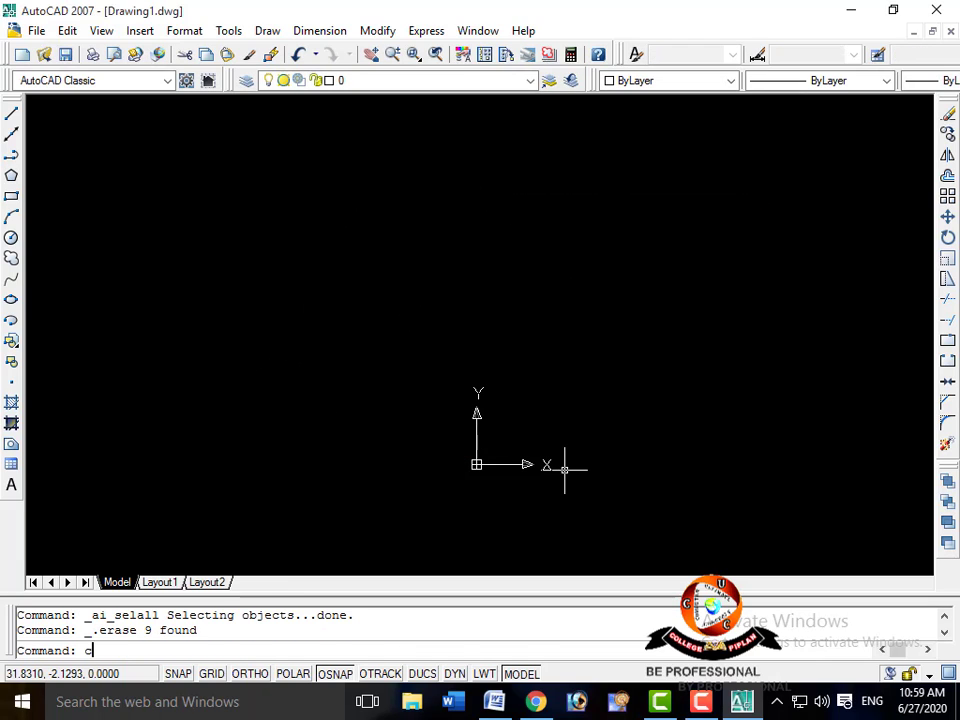
- Draw a new circle centered to the upper left of the origin
text(c)
key(Return)
click(384, 362)
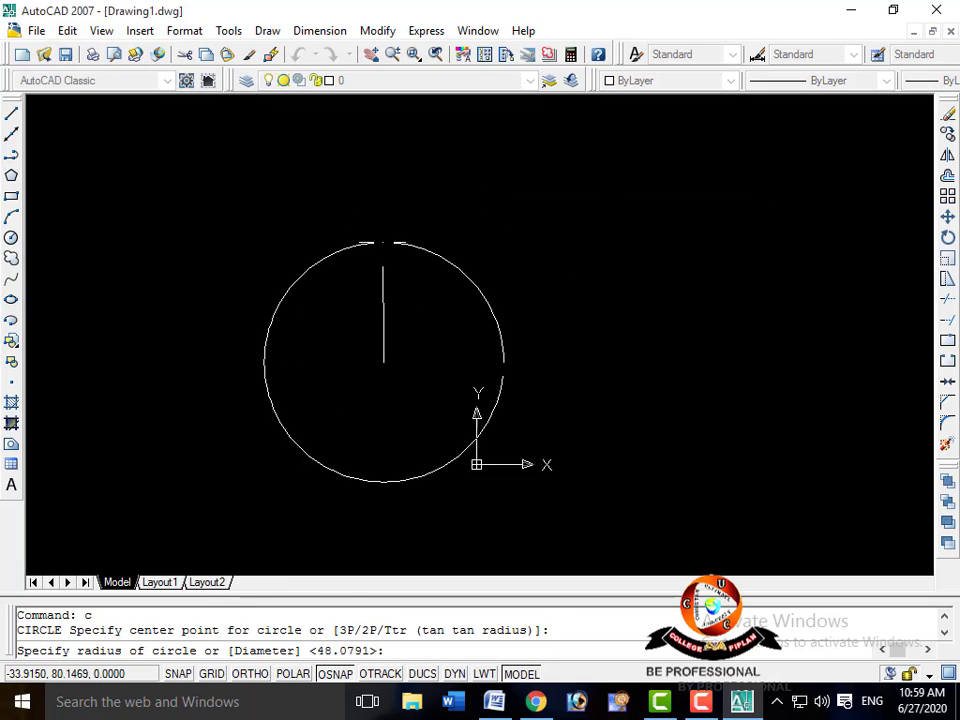
click(440, 250)
- Draw a line tangent to the circle's upper right side and sloping down to the right, using the Tangent (tan) override for its start
text(l)
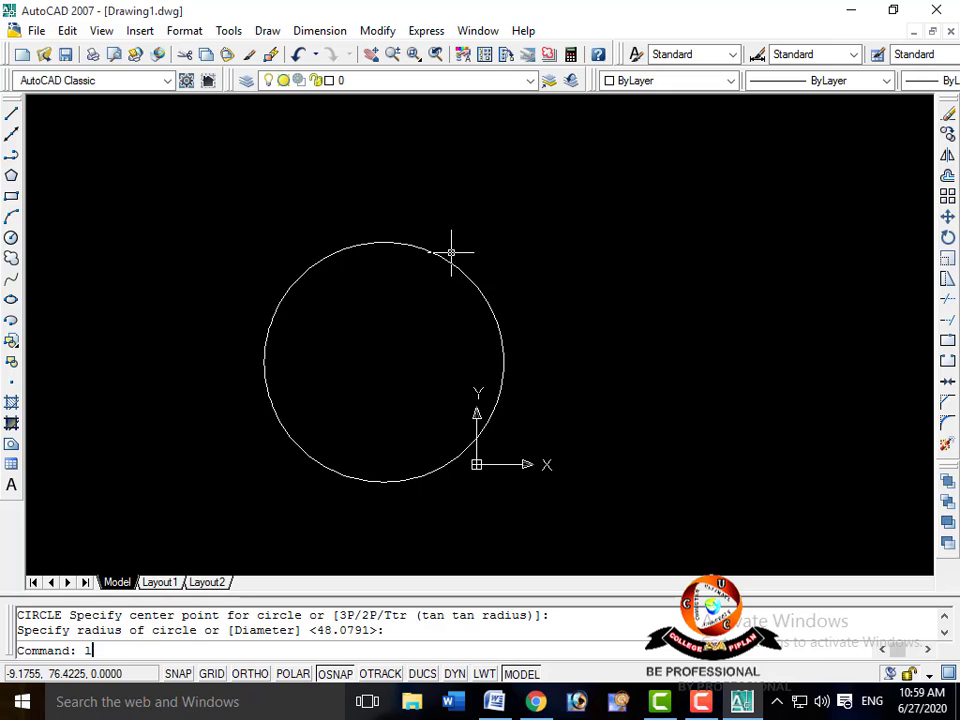
key(Return)
text(tan)
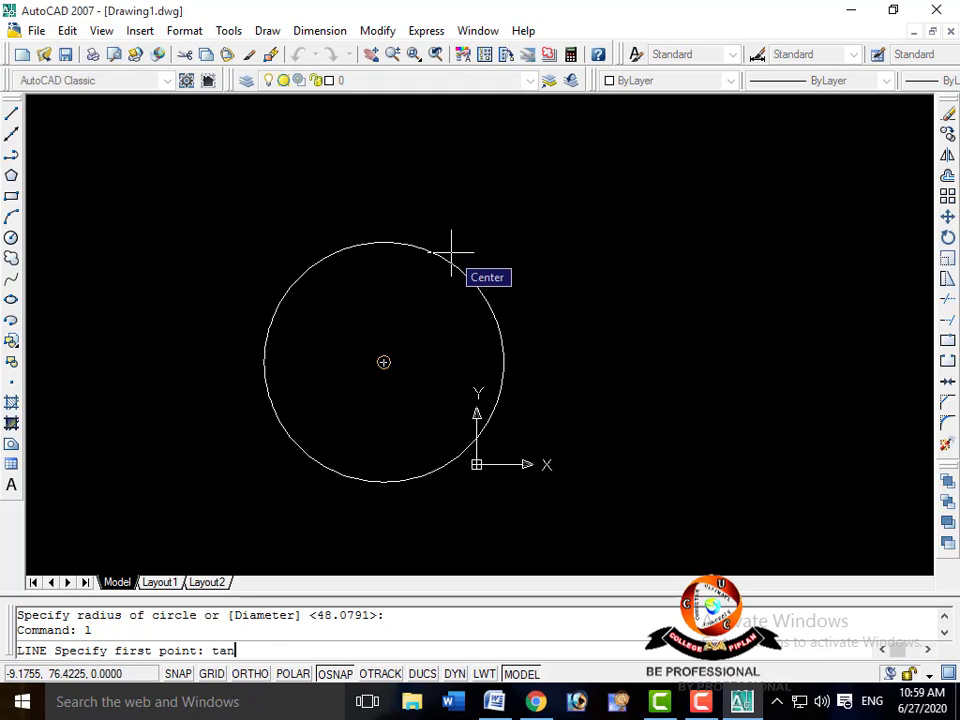
key(Return)
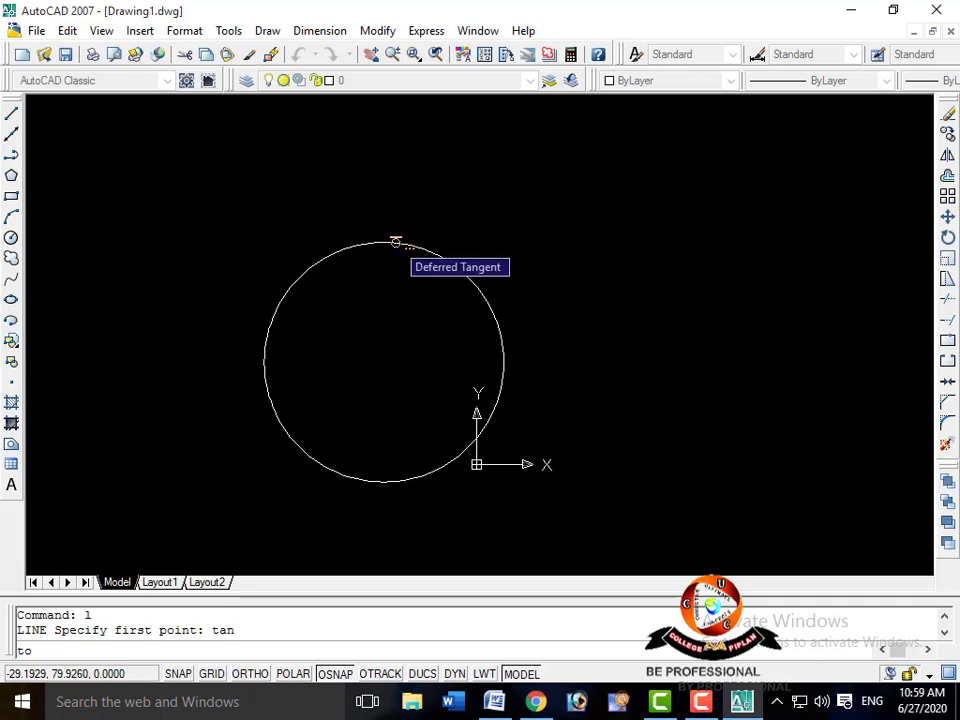
click(400, 241)
click(640, 370)
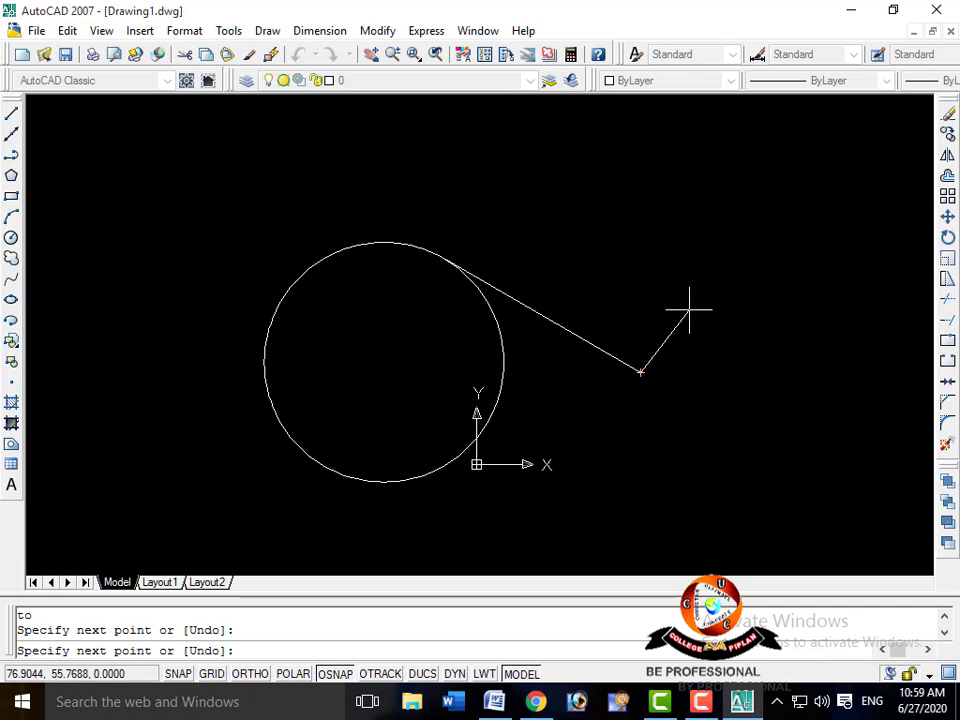
- Finish the line after its tangent segment and erase both the circle and the tangent line
key(Escape)
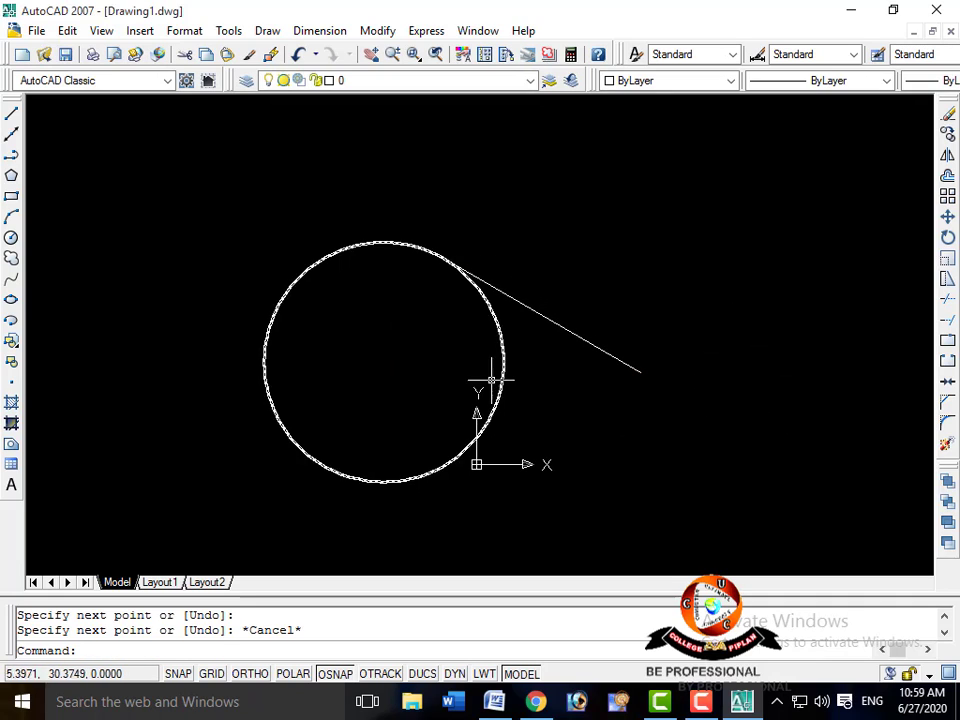
double_click(656, 227)
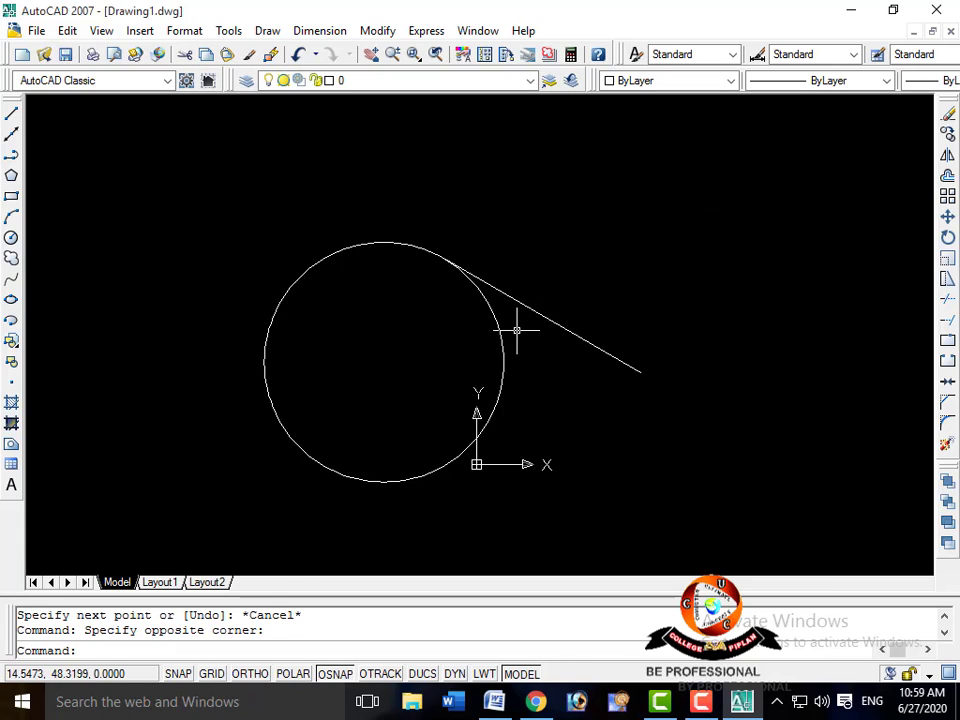
click(156, 197)
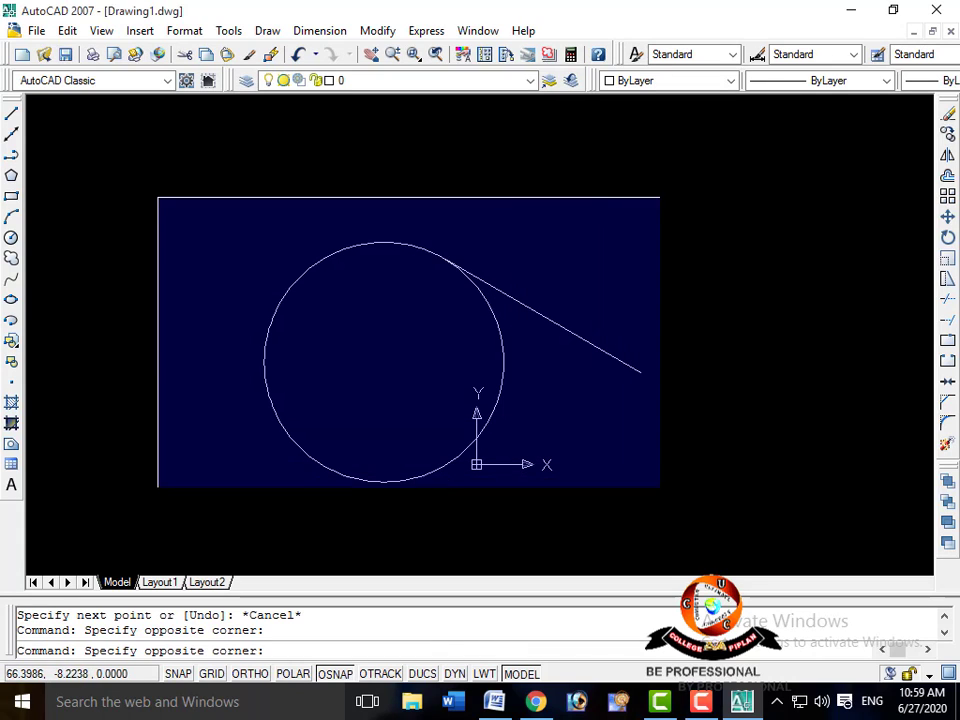
click(660, 489)
key(Delete)
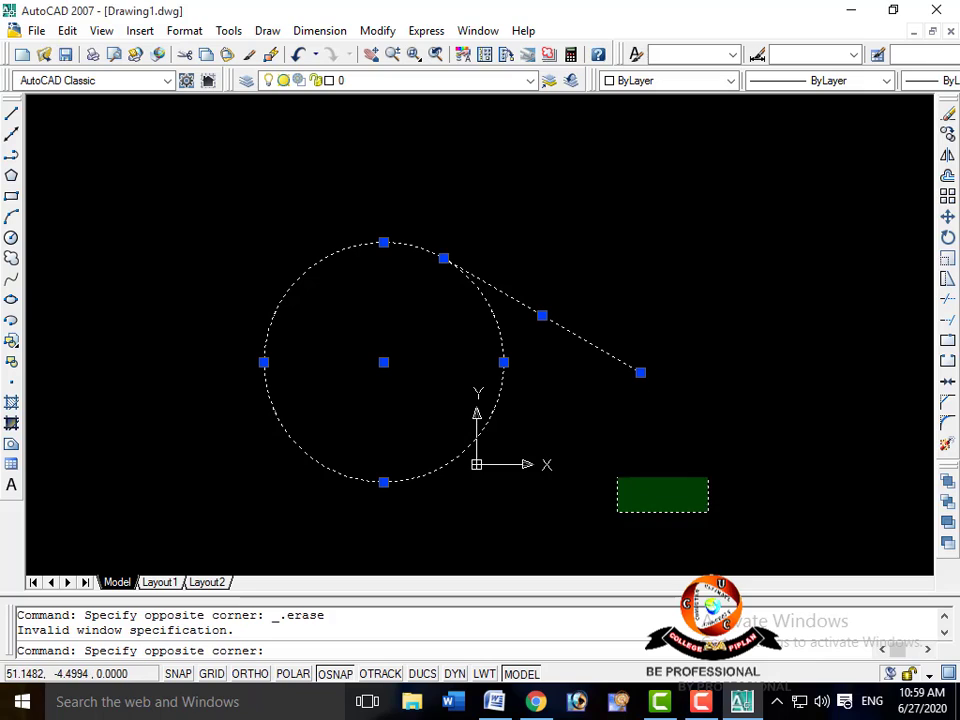
click(624, 430)
key(Delete)
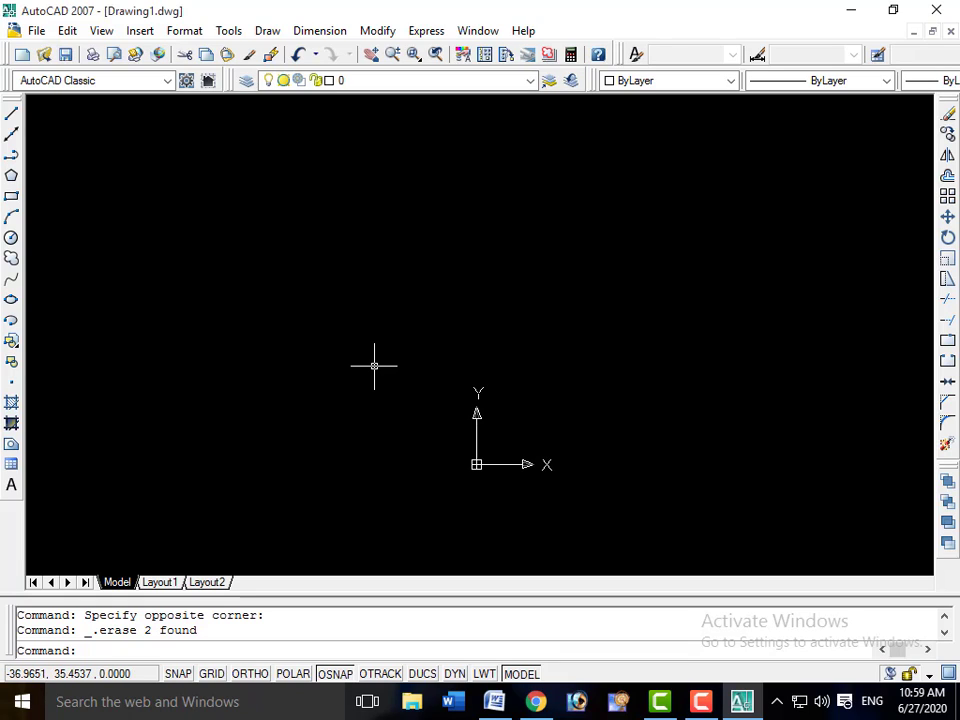
- Draw a wide rectangle above the origin, from the upper left to a lower right corner at about 74.5, 20.9
text(re)
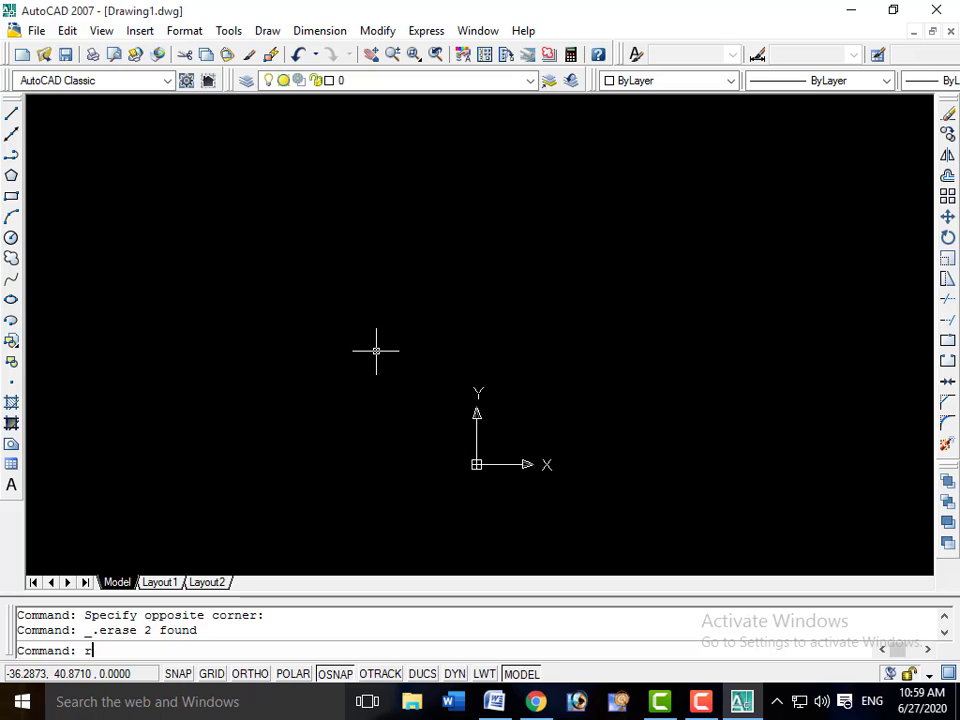
text(c)
key(Return)
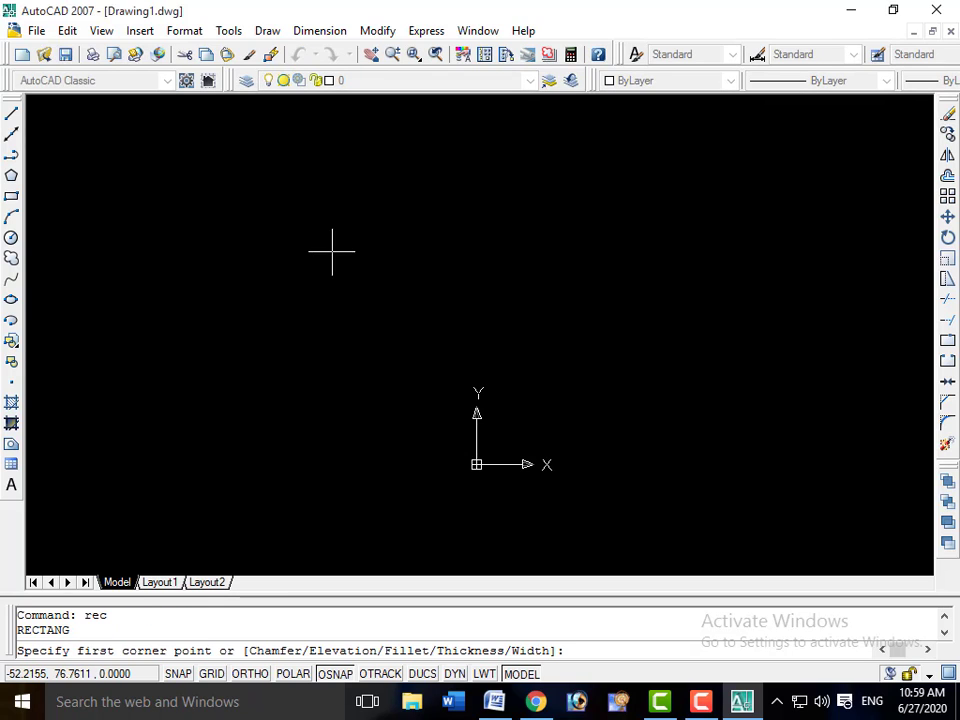
click(259, 214)
click(683, 406)
click(683, 406)
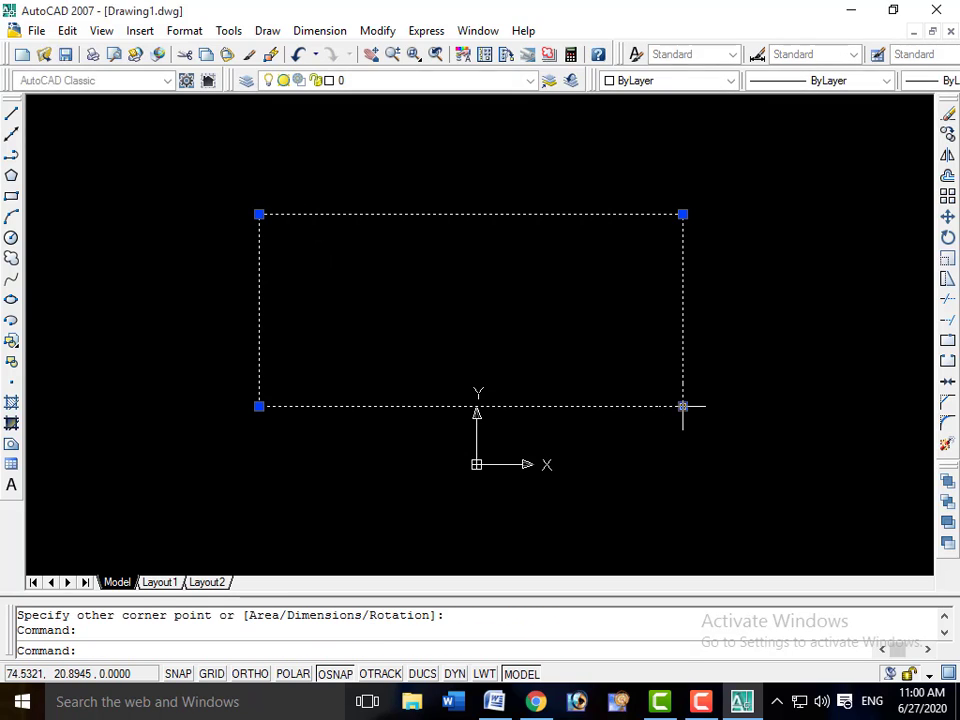
click(762, 287)
click(836, 362)
key(Escape)
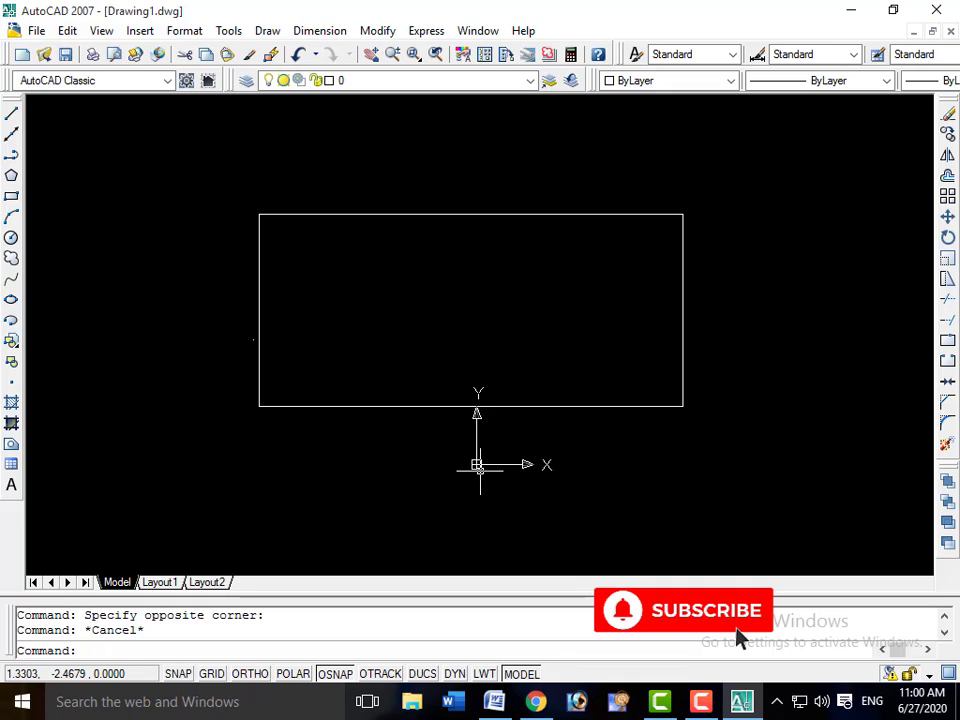
- Try to start a line at the midpoint of the rectangle's left side using the Midpoint (mid) override
text(l)
key(Return)
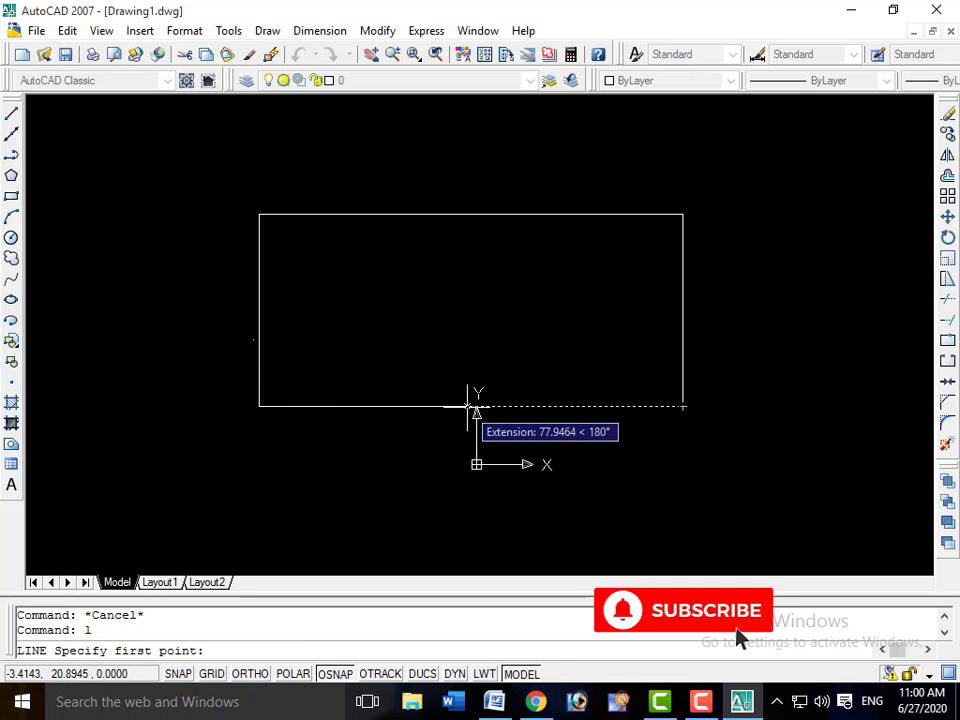
text(mid)
key(Return)
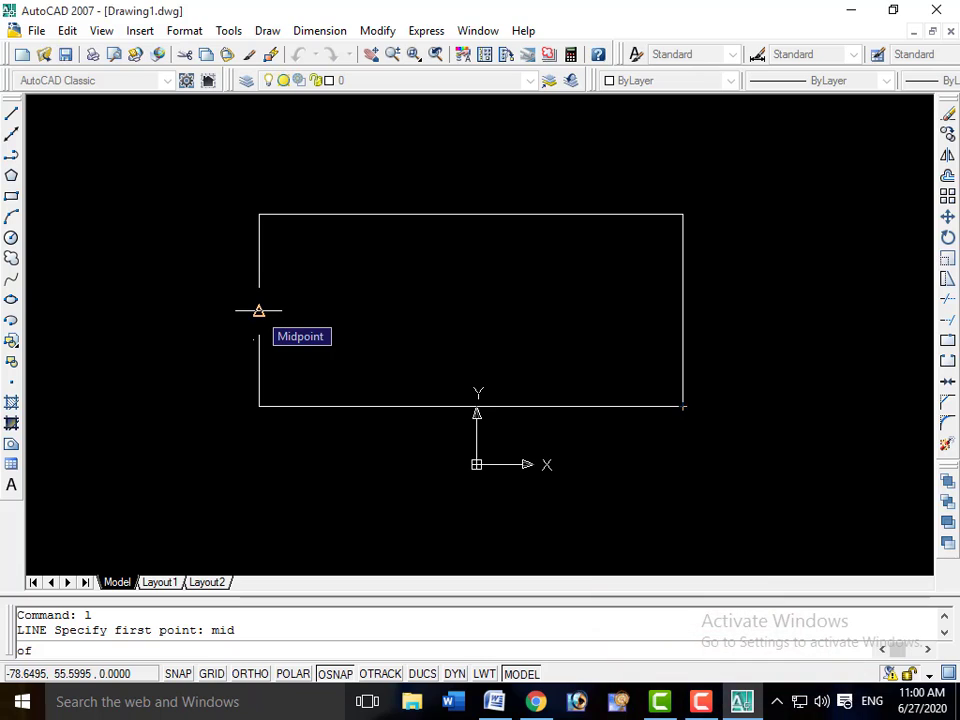
key(Escape)
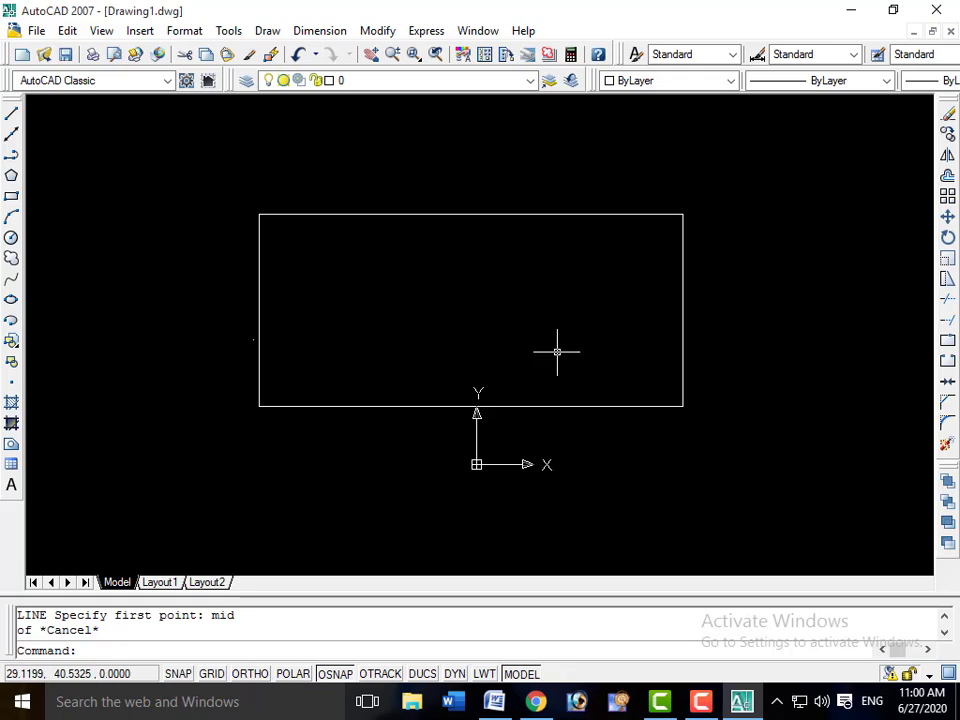
- Erase the rectangle above the origin
click(734, 182)
click(291, 408)
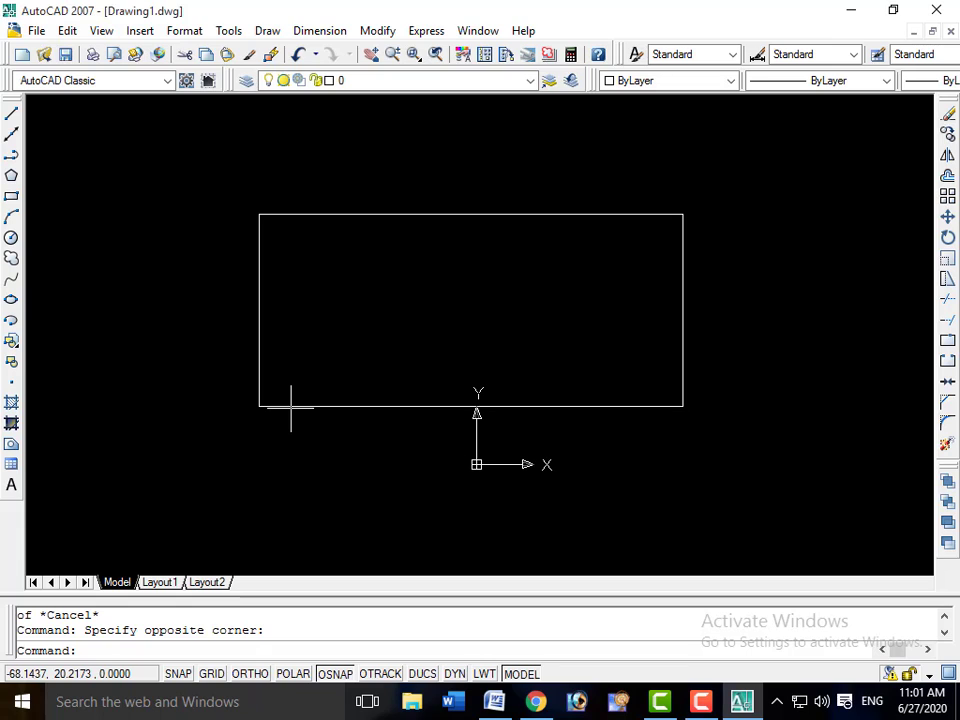
click(221, 163)
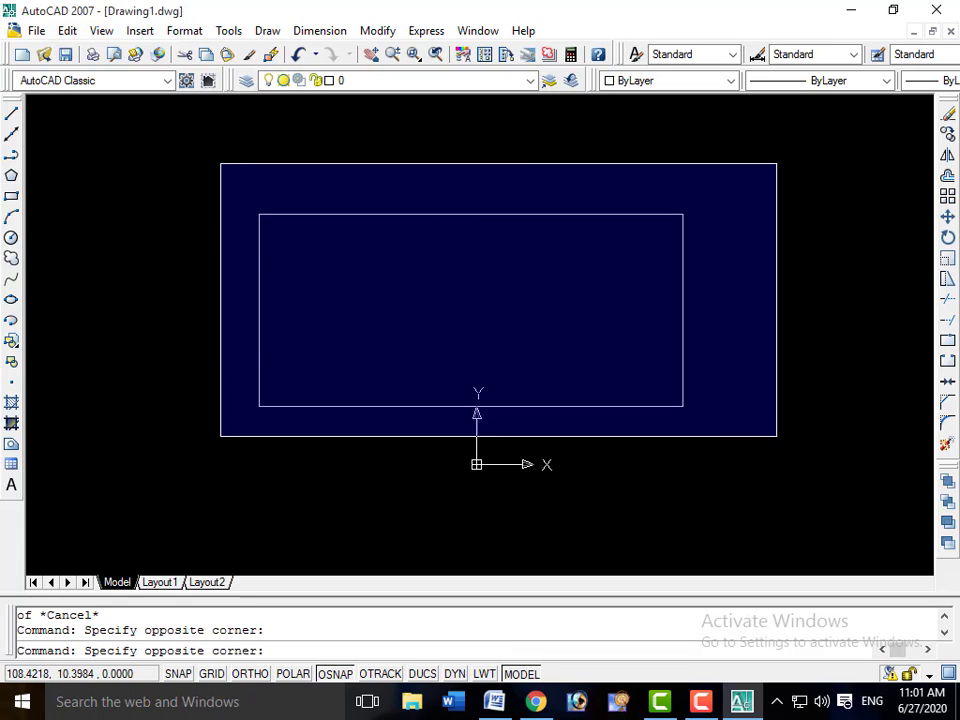
click(776, 436)
key(Delete)
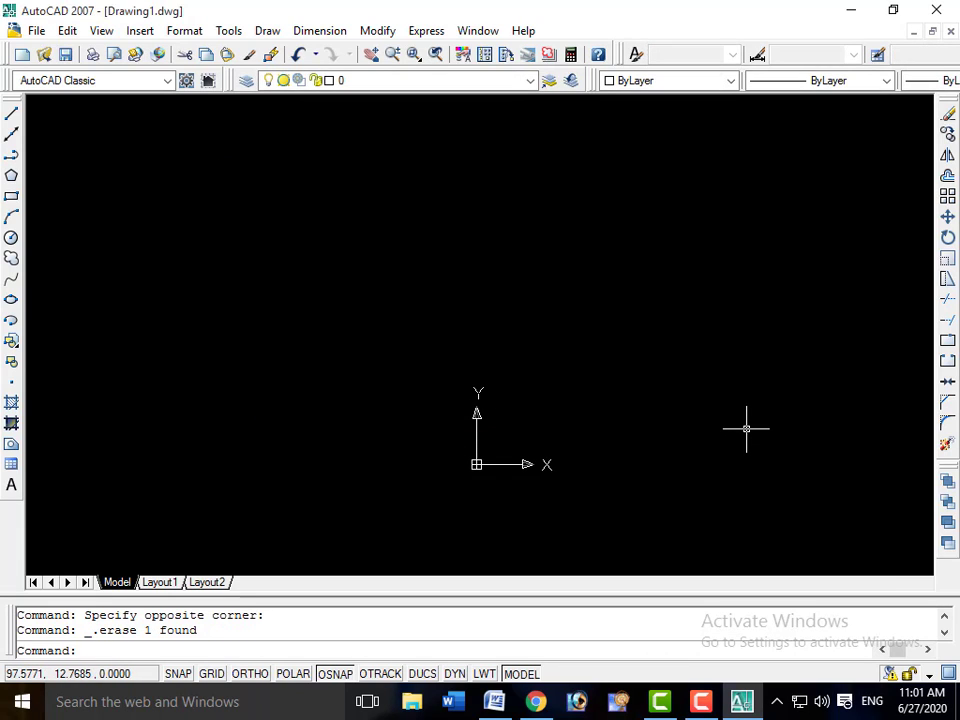
- Review the running Object Snap modes in the Drafting Settings with the OSNAP (os) command and cancel without changes
text(os)
key(Return)
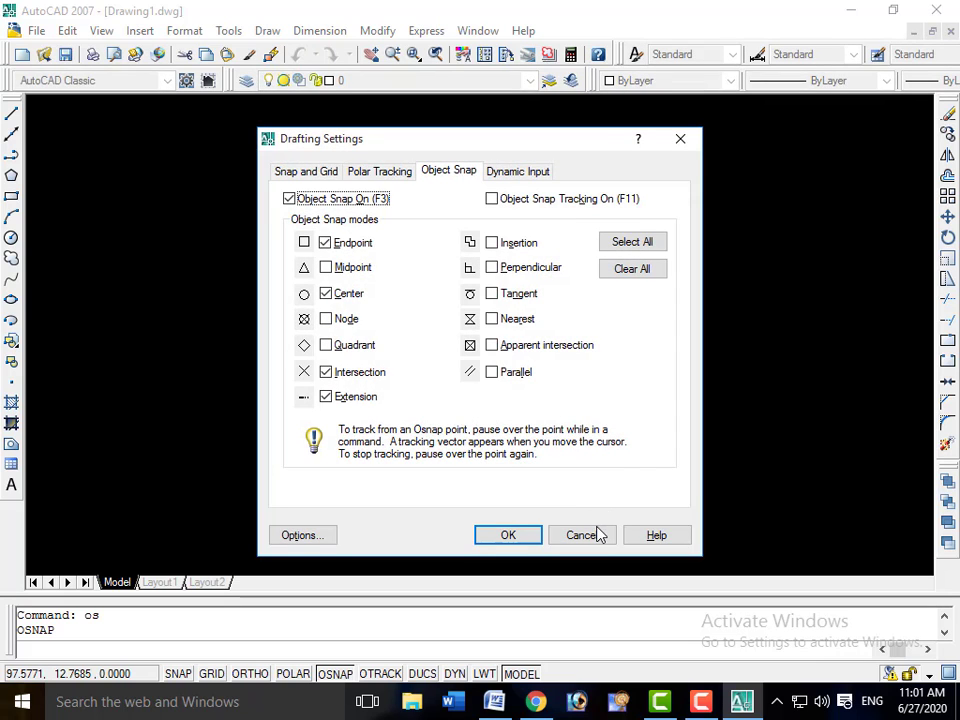
click(590, 533)
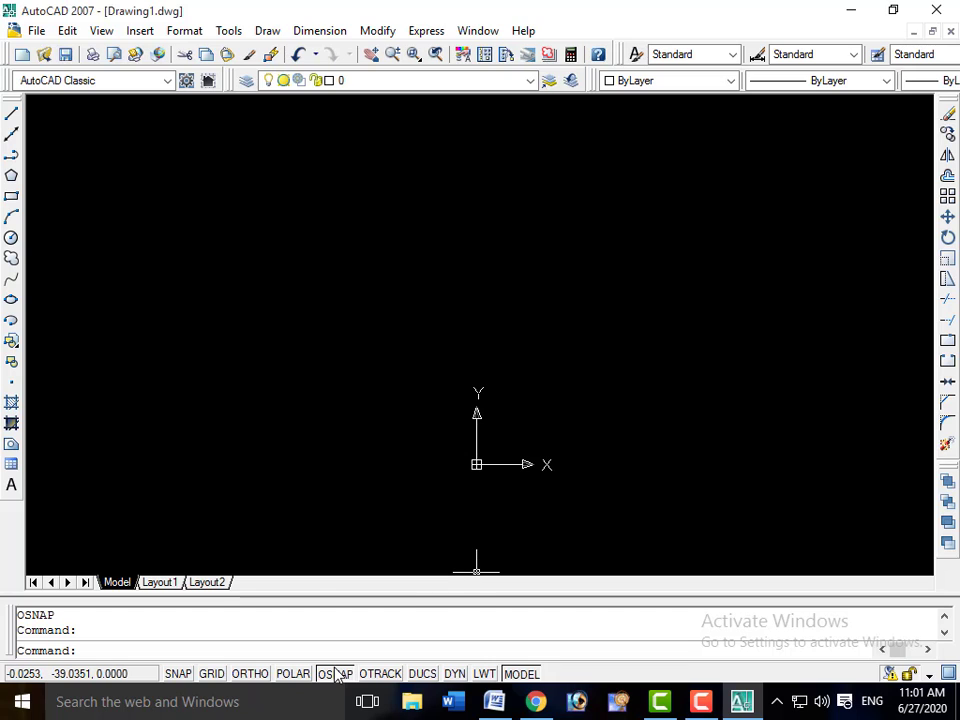
- Check the options of the object snap toggle, and switch object snap off and back on
right_click(340, 675)
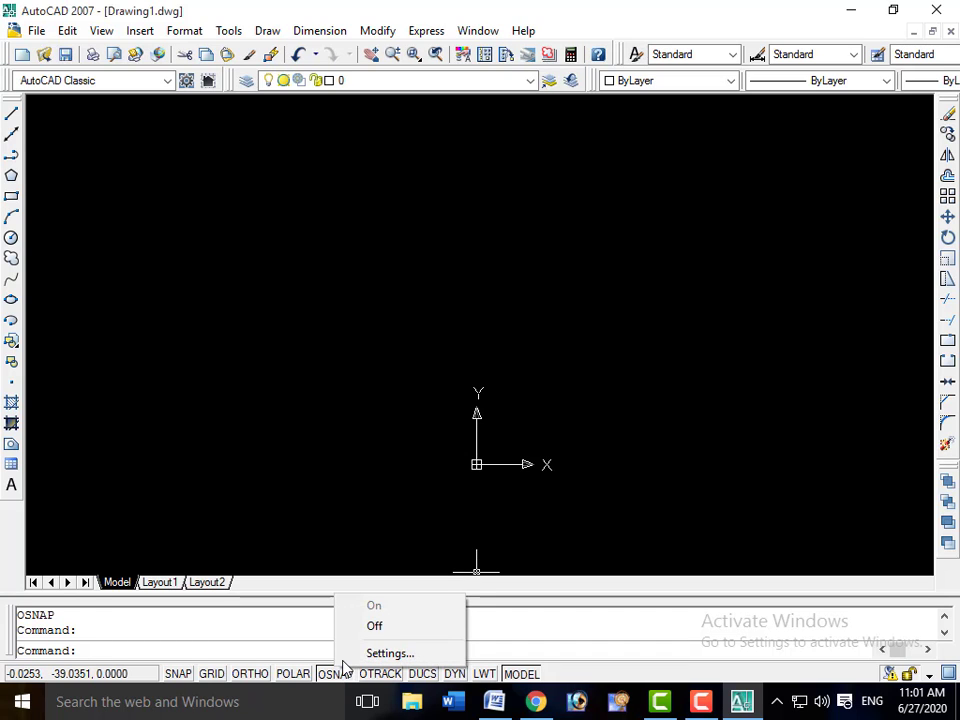
click(342, 658)
key(Escape)
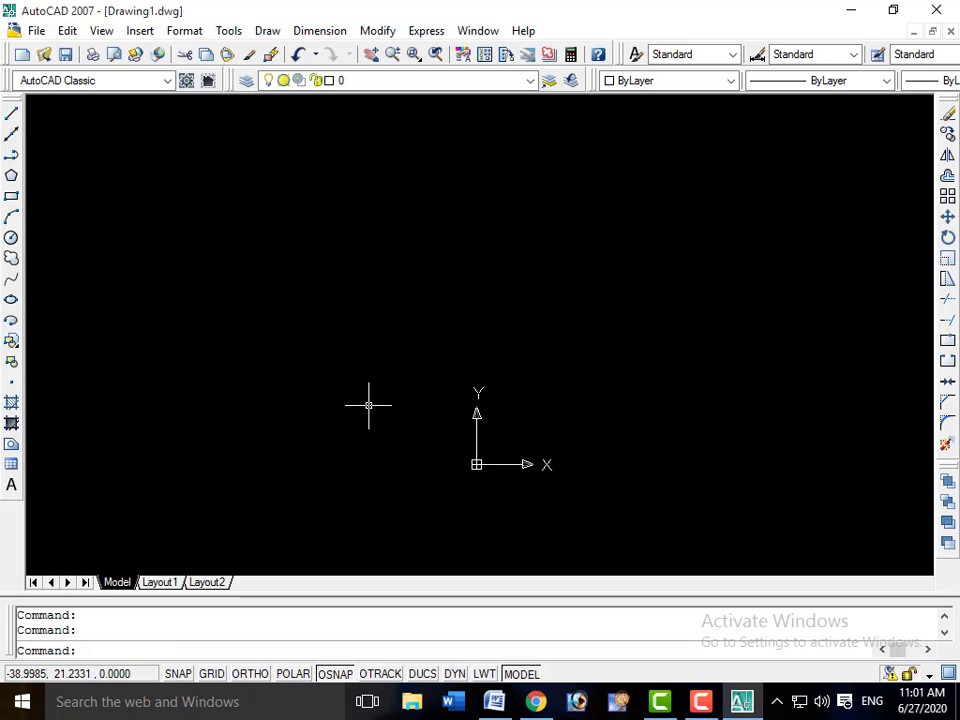
key(F3)
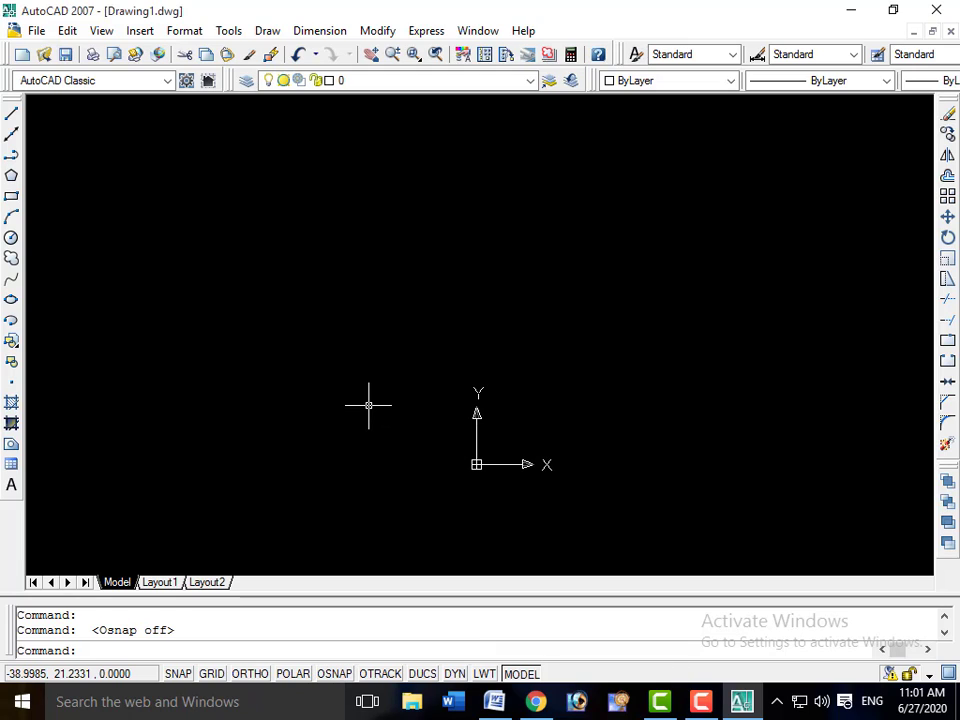
key(F3)
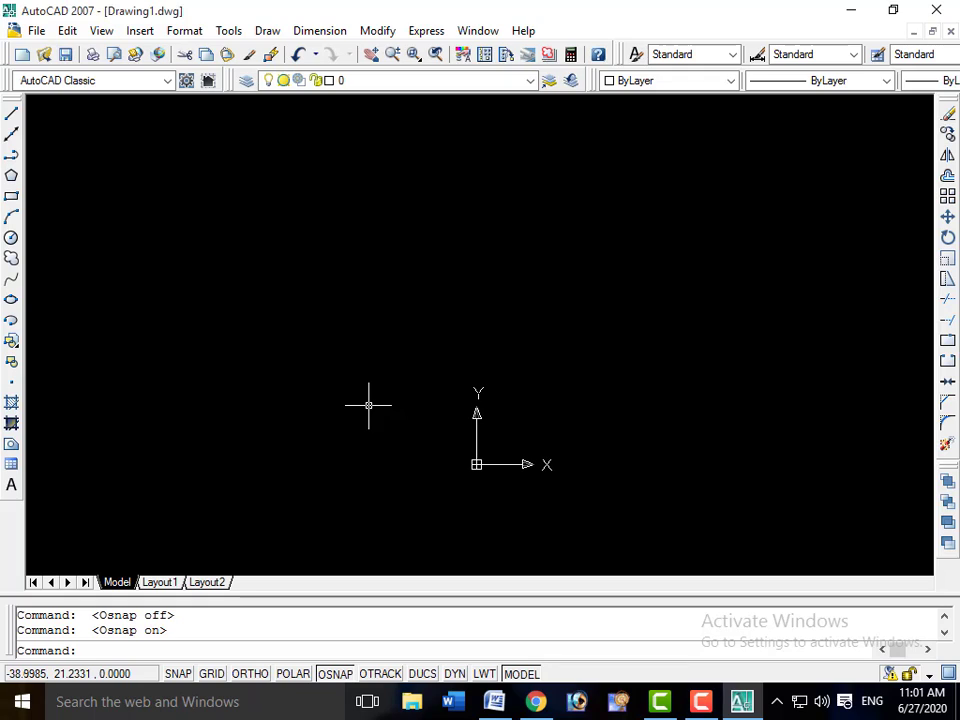